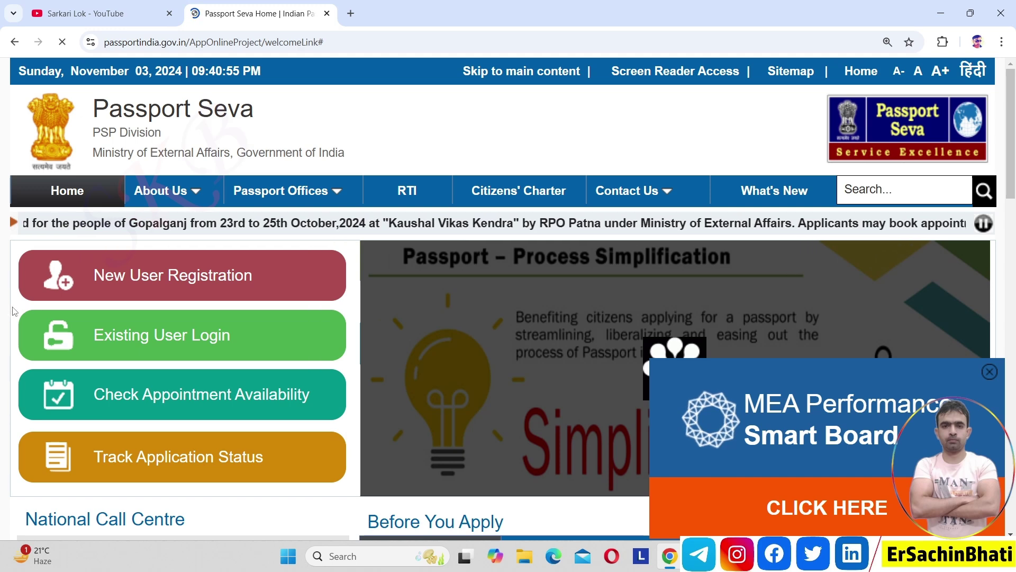
- Start a new user registration with Ghaziabad as the Passport Office, after briefly trying Delhi
left_click(115, 290)
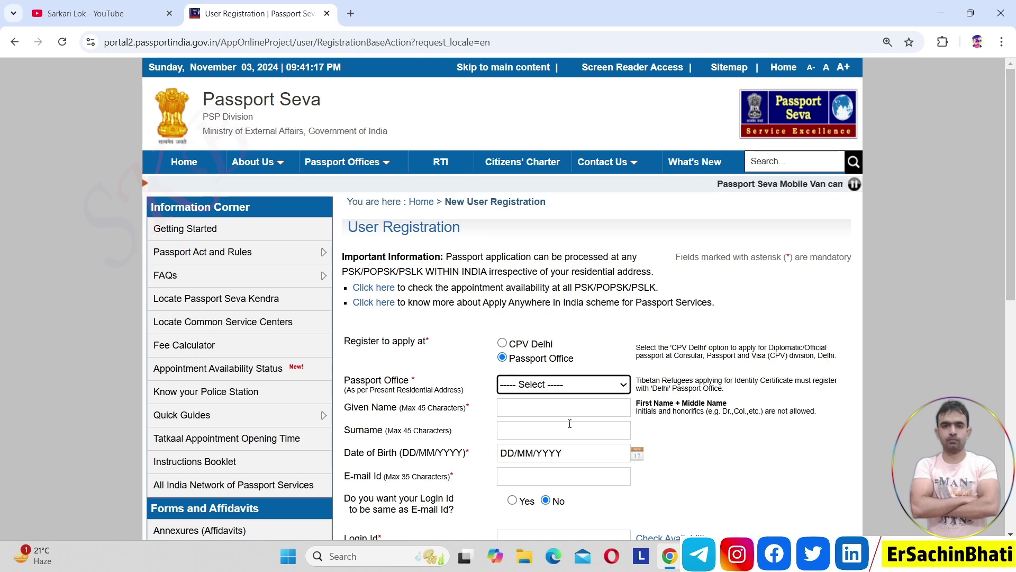
left_click(601, 389)
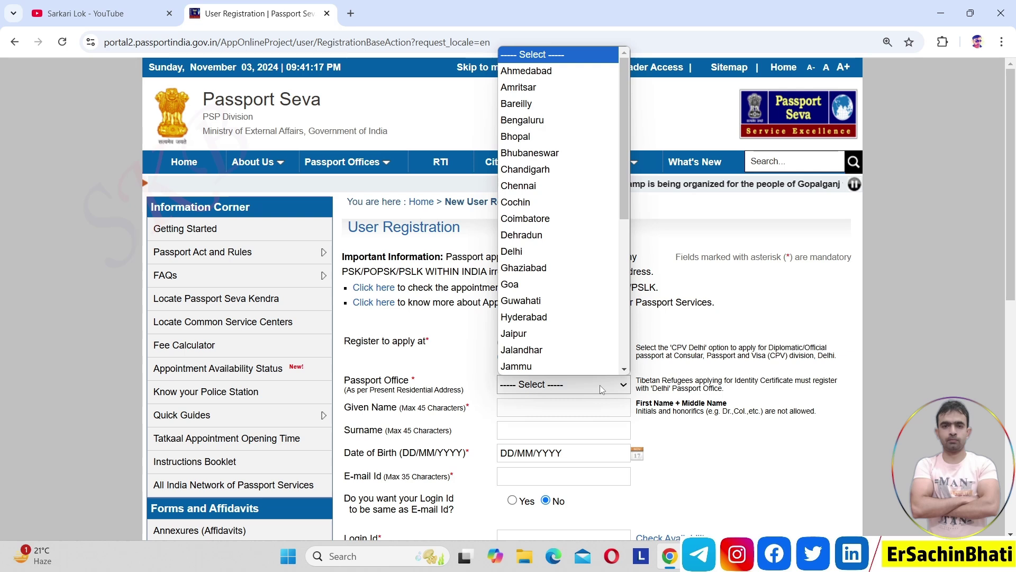
key("g")
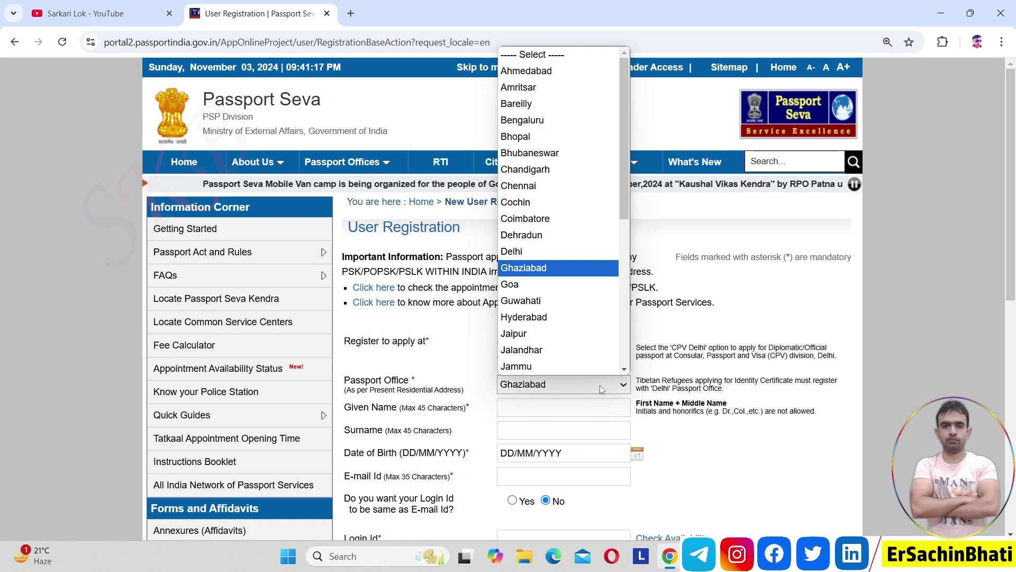
left_click(600, 385)
left_click(599, 385)
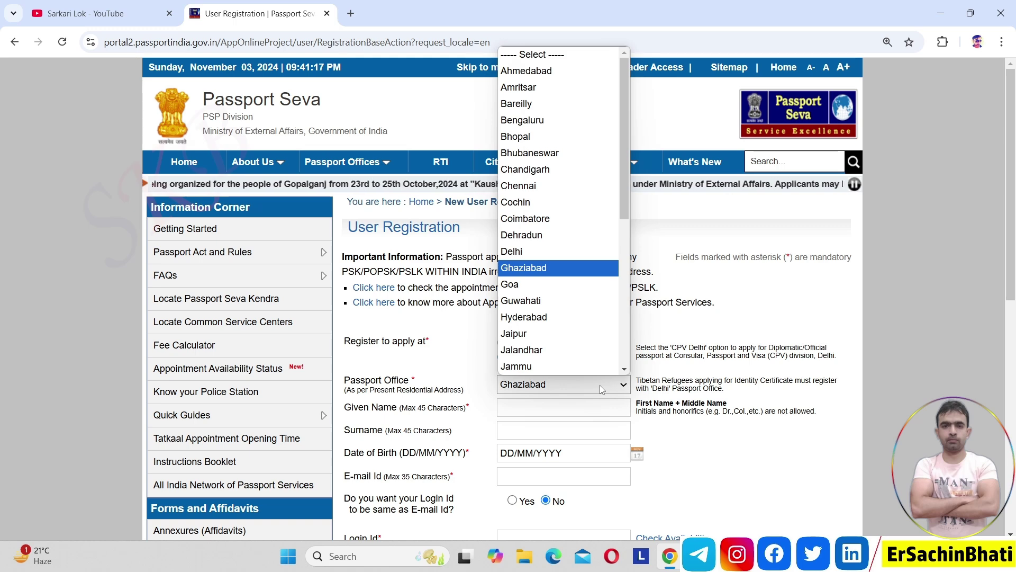
key("Up")
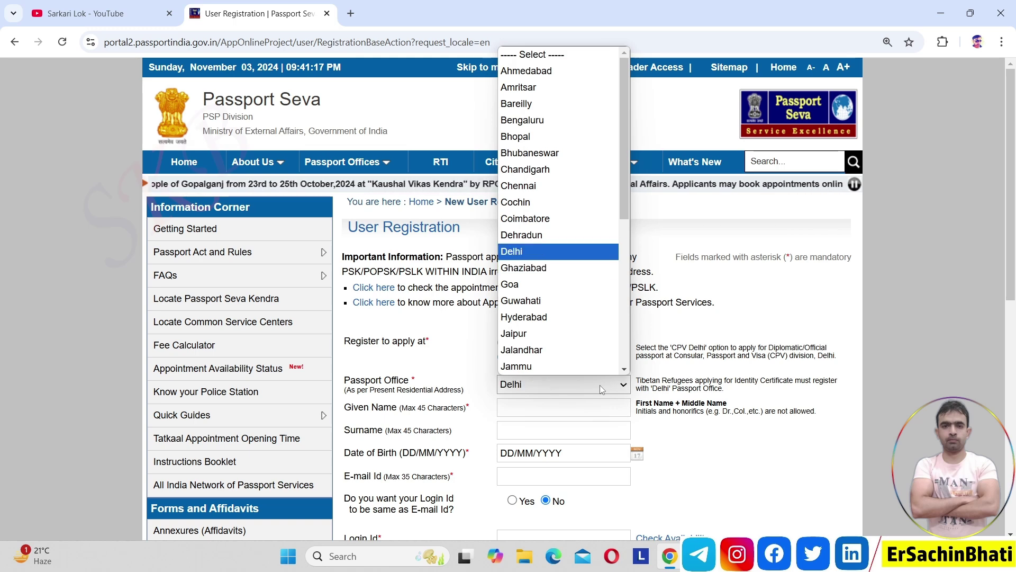
key("Return")
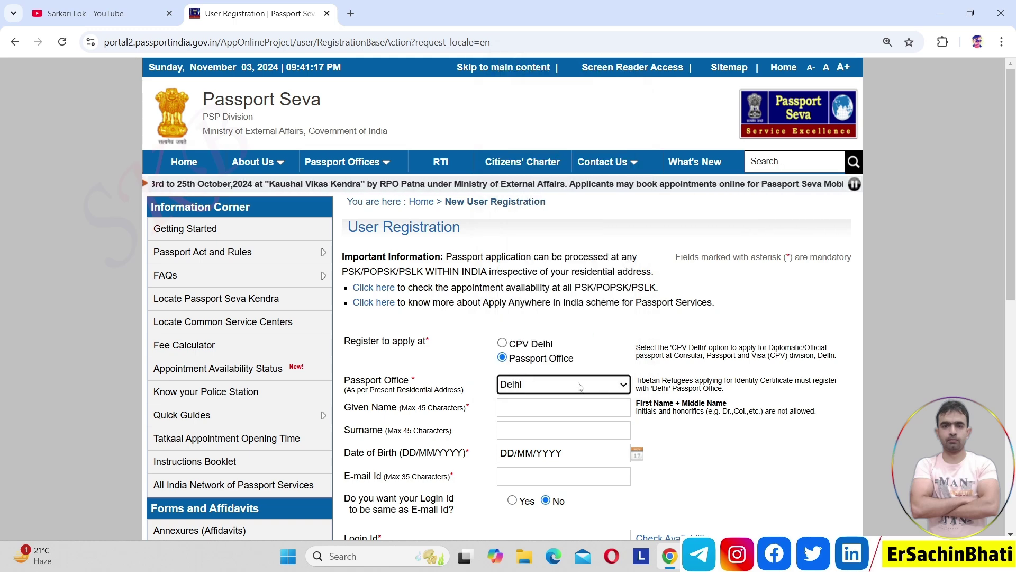
left_click(578, 382)
key("Down")
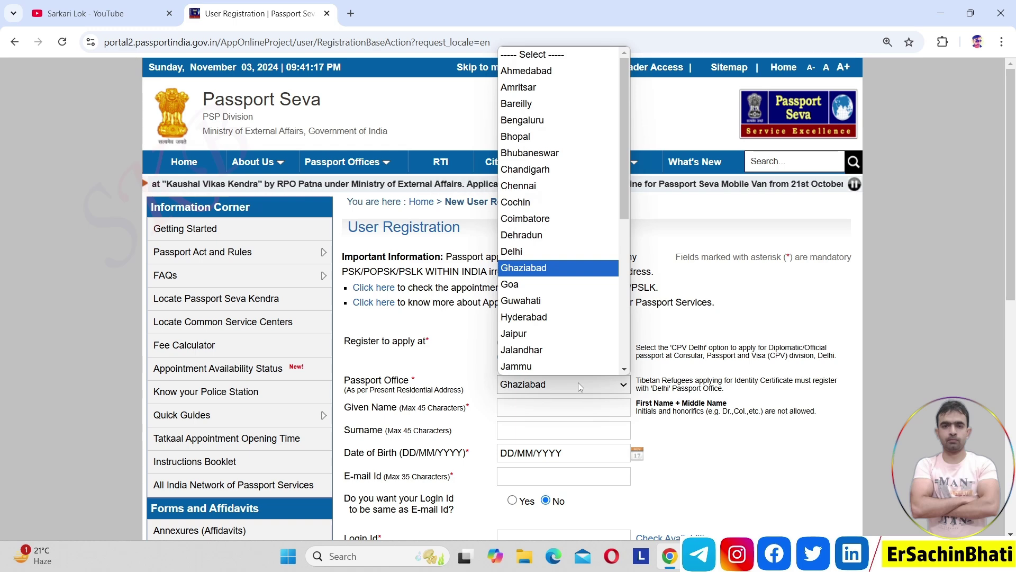
scroll(606, 352, "down", 1)
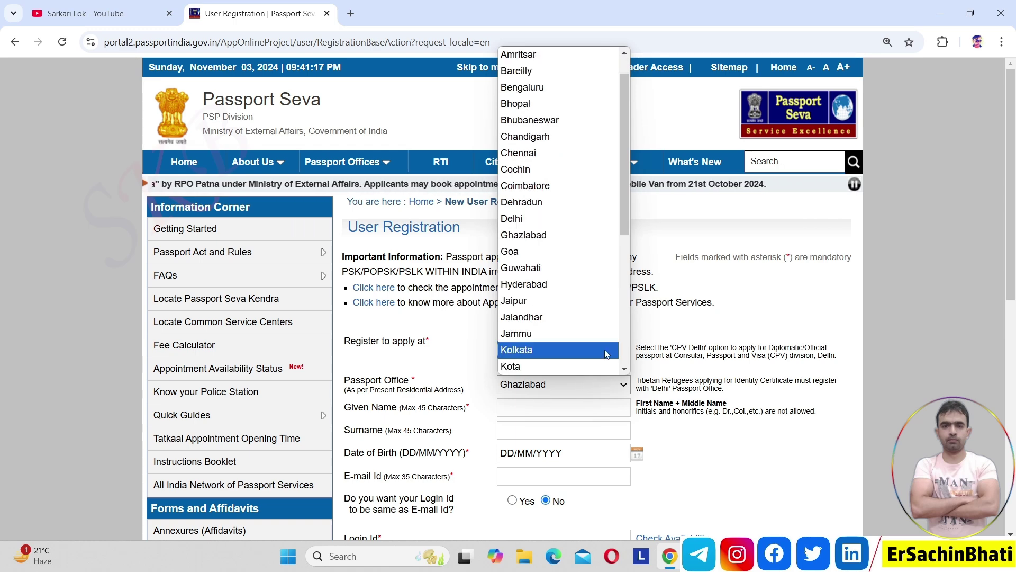
key("Escape")
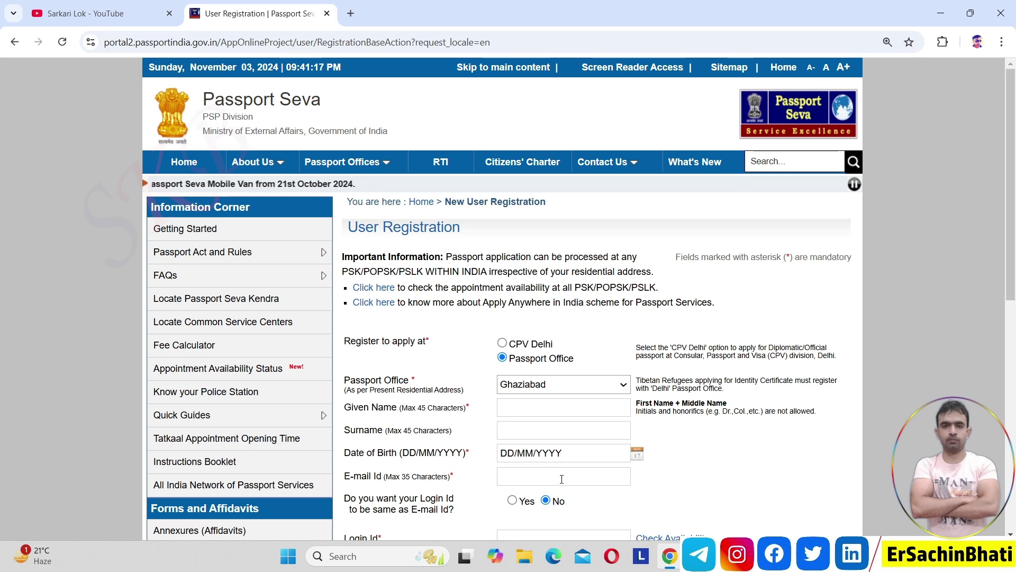
scroll(803, 333, "down", 5)
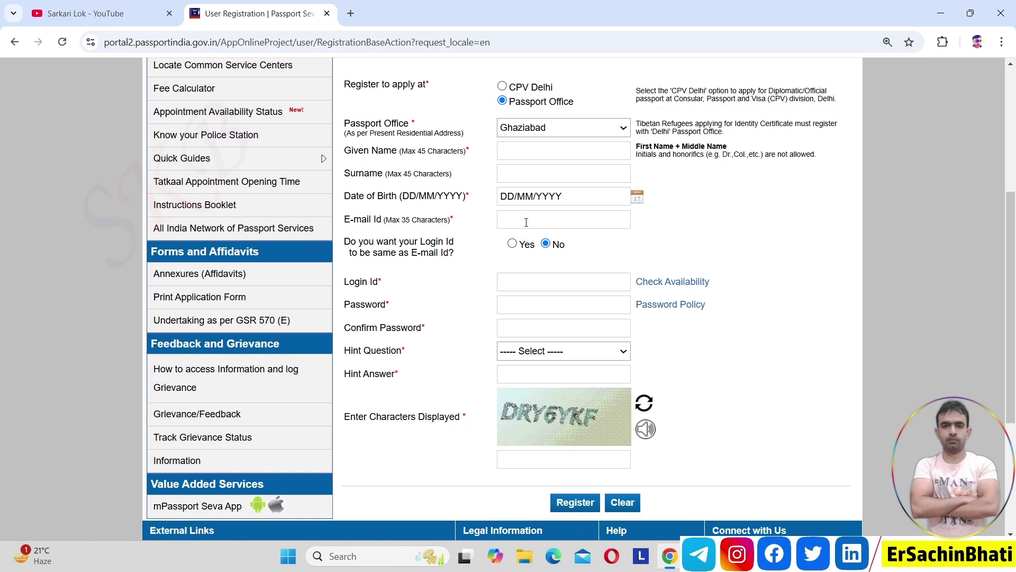
- Enter a suggested login ID and check whether it is available
left_click(541, 283)
type("MOH")
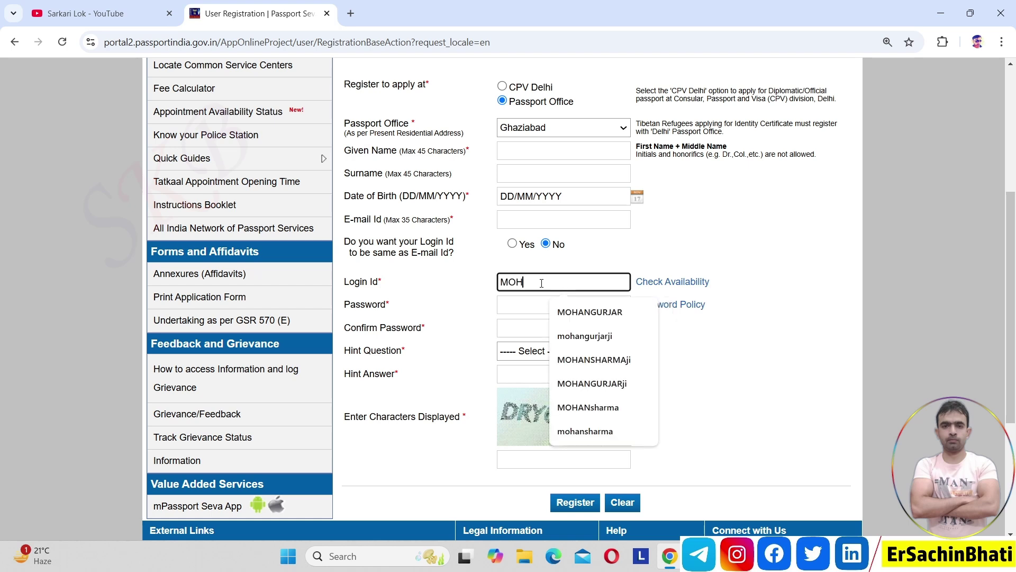
key("Down")
key("Return")
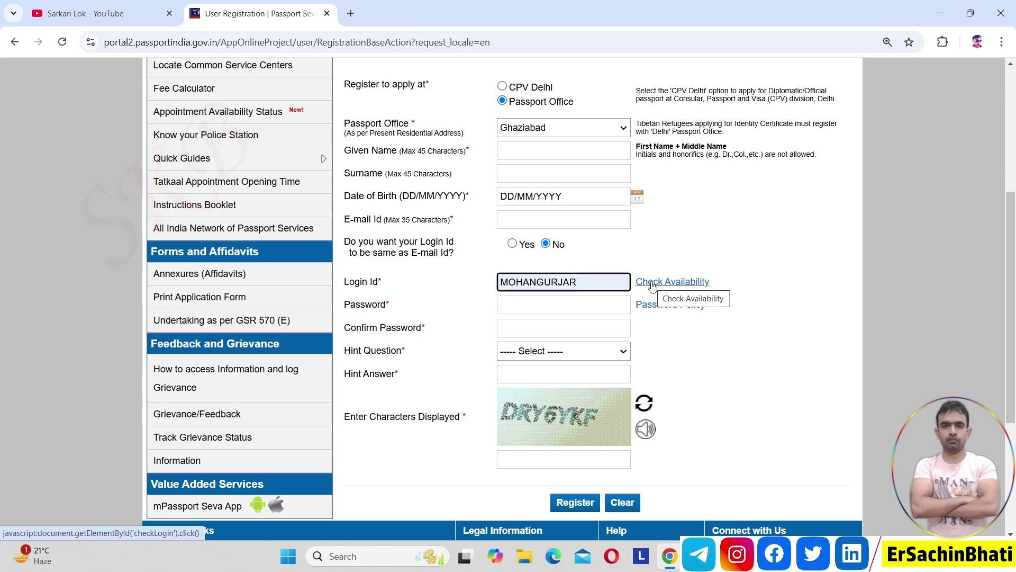
left_click(652, 284)
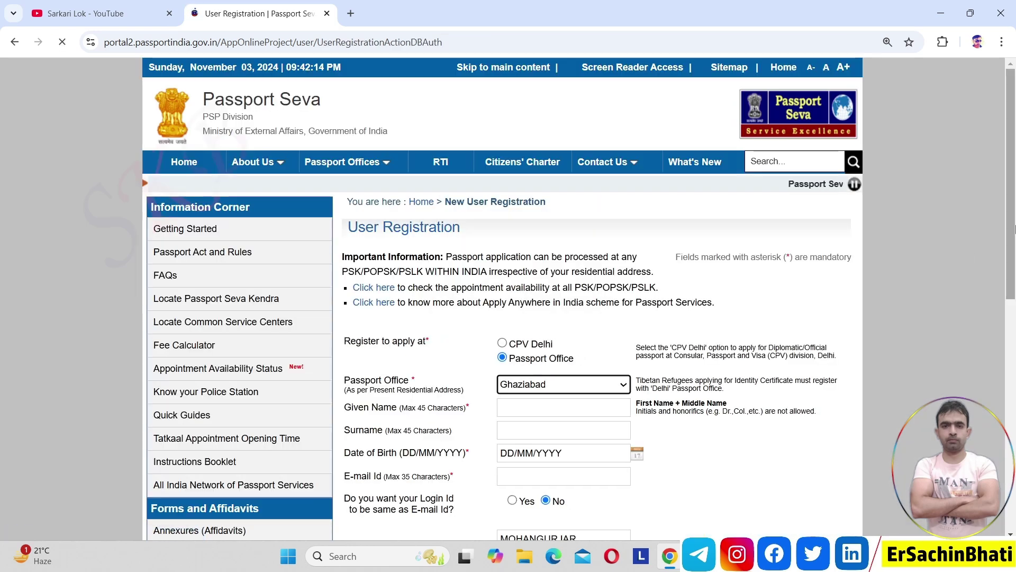
scroll(759, 360, "down", 3)
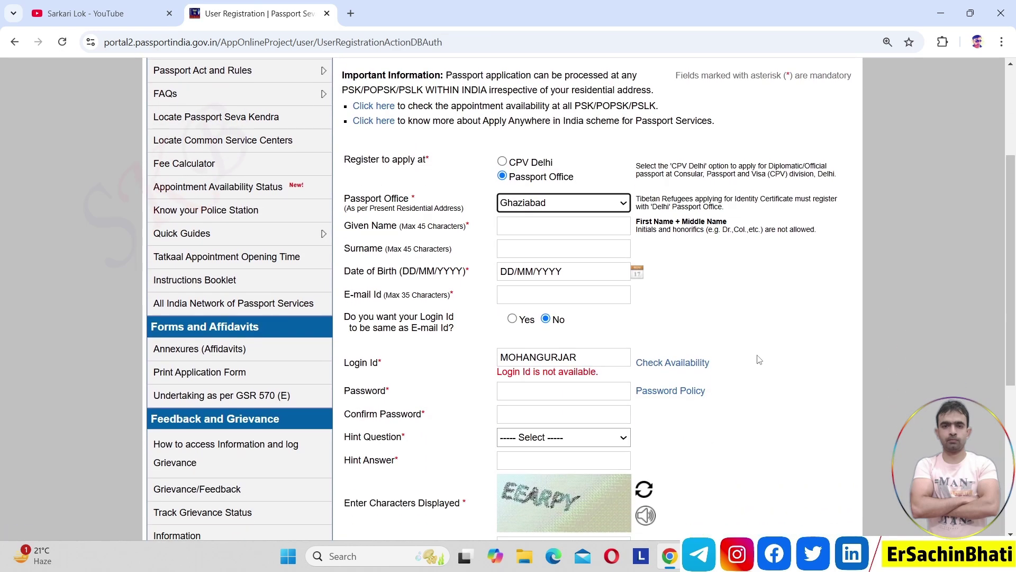
- Append 2025 to the login ID and recheck its availability
left_click(604, 360)
type("2025")
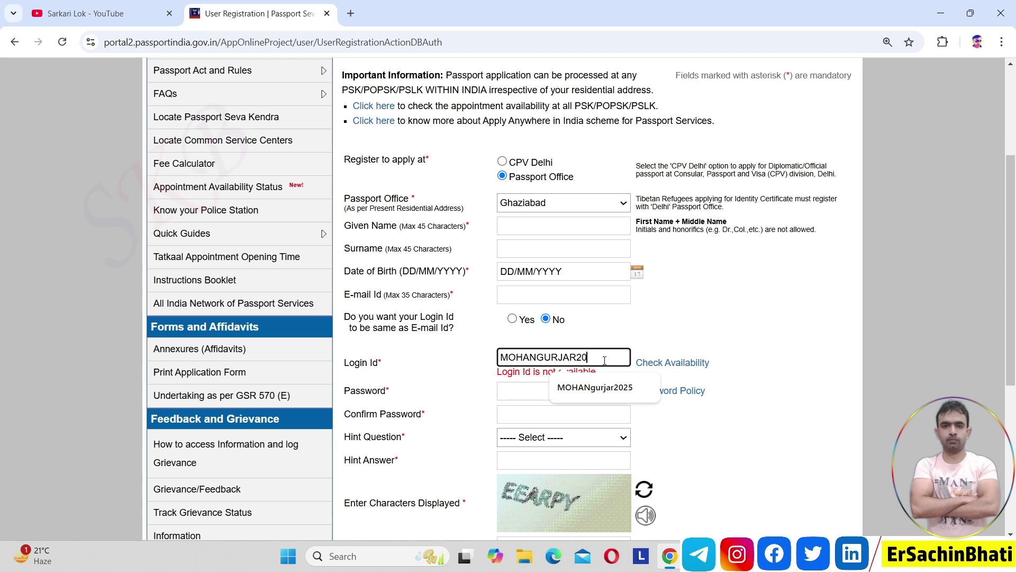
left_click(545, 403)
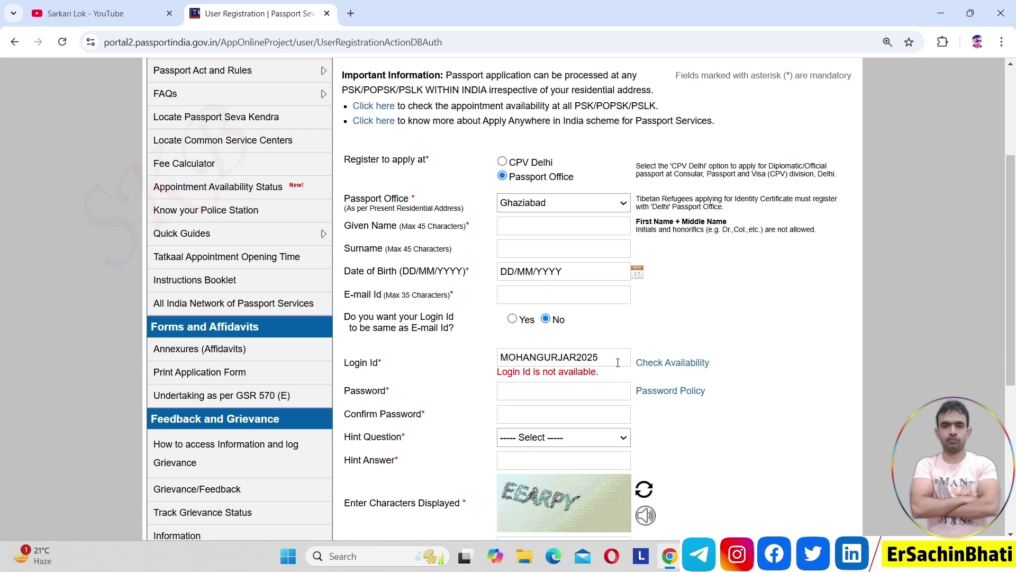
left_click(652, 364)
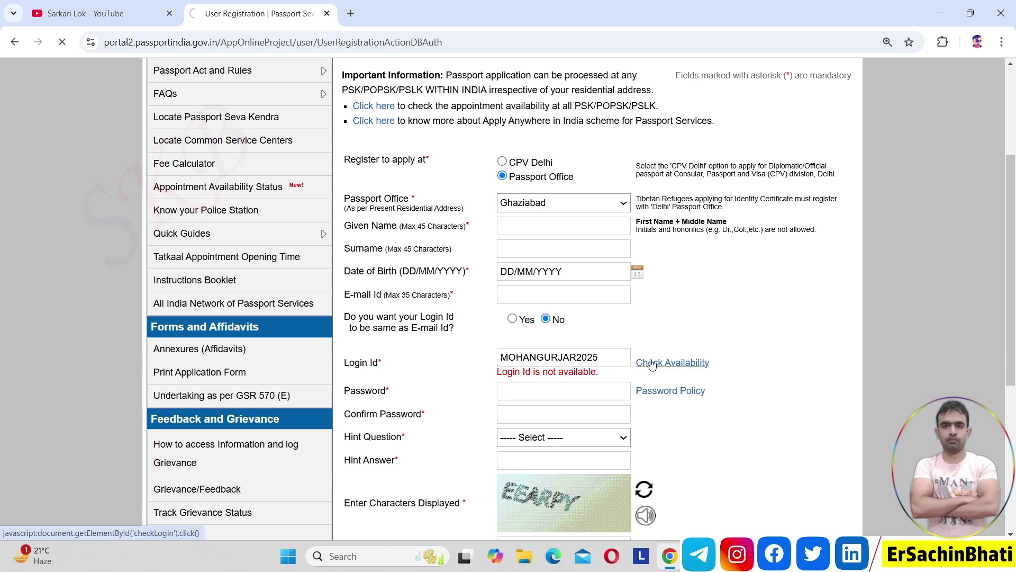
scroll(1013, 344, "down", 5)
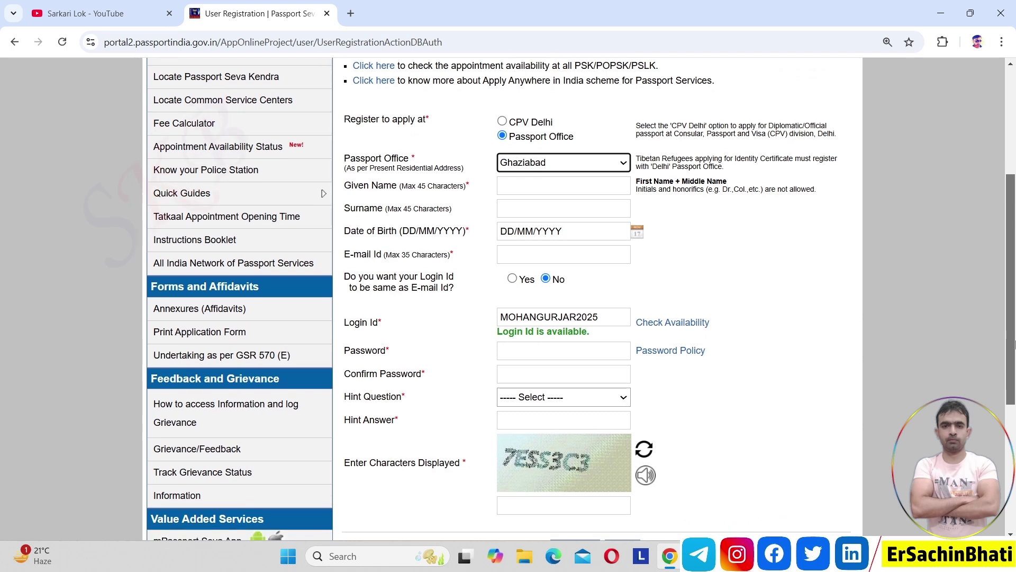
scroll(1014, 344, "down", 1)
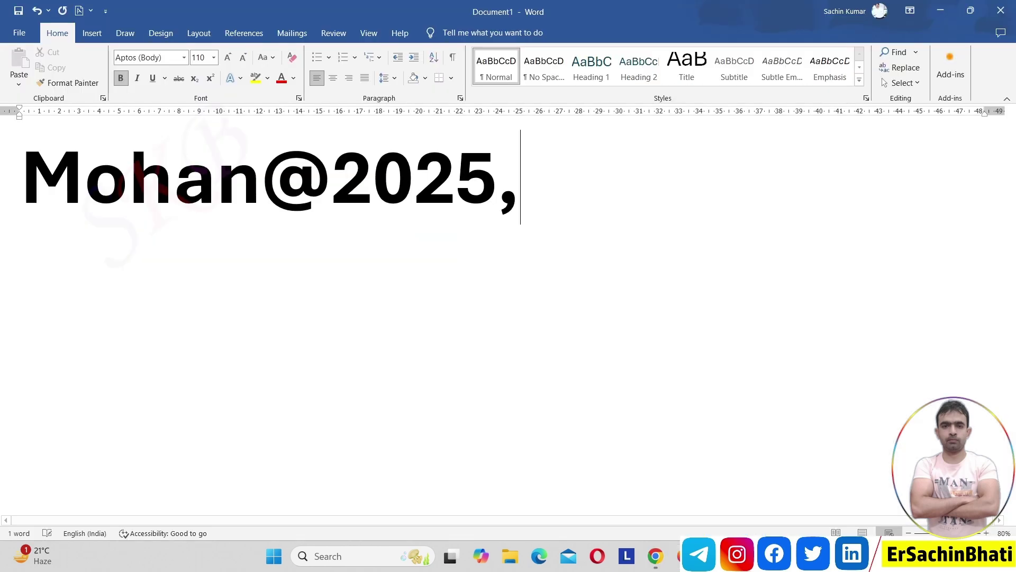
- Look up the noted password in the Word document, then return to the registration form
key("BackSpace")
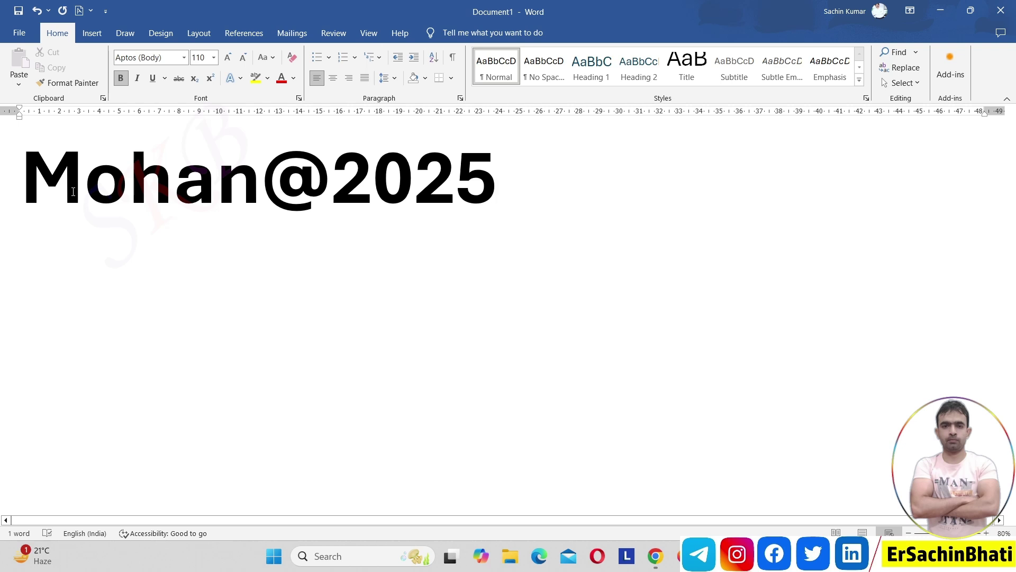
left_click_drag(79, 189, 250, 184)
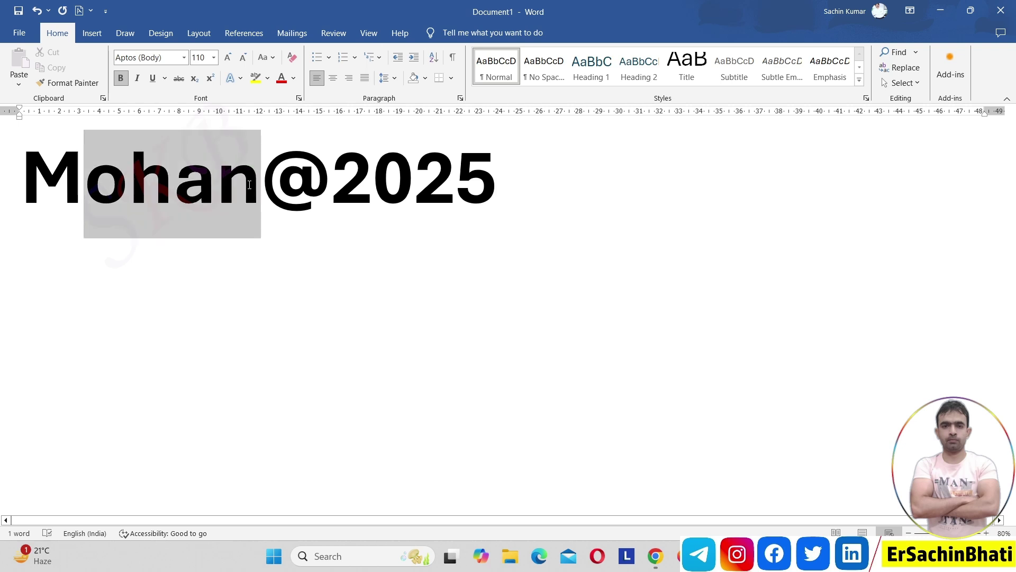
left_click(334, 222)
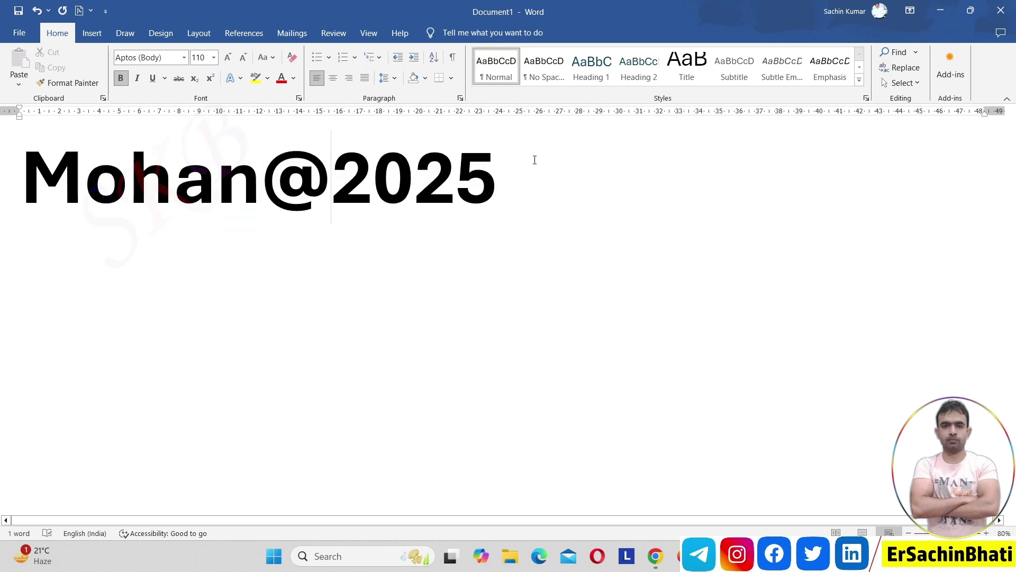
key("alt+Tab")
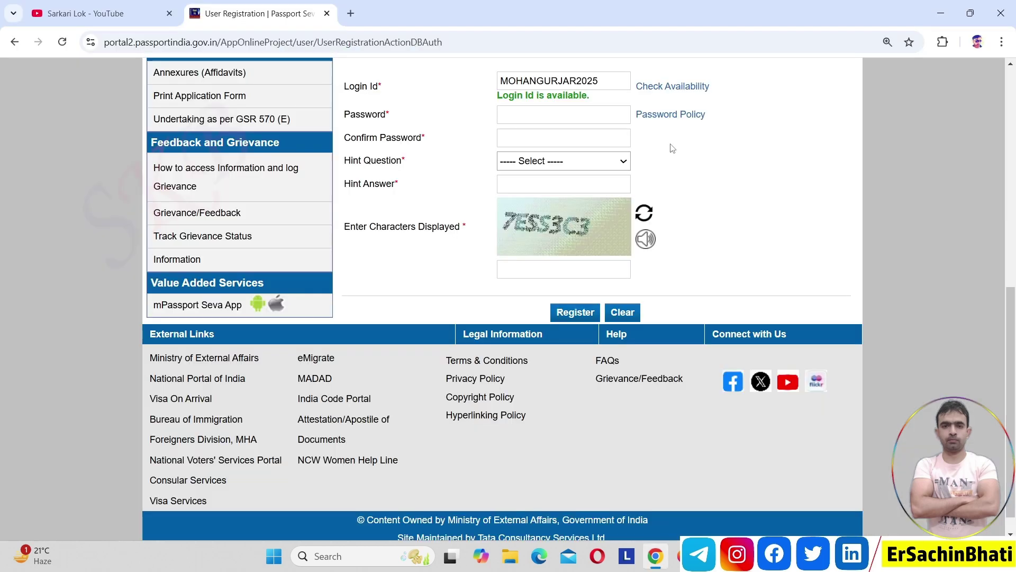
- Zoom in and enter the account password, then retype it in Confirm Password
key("ctrl+plus")
key("ctrl+plus")
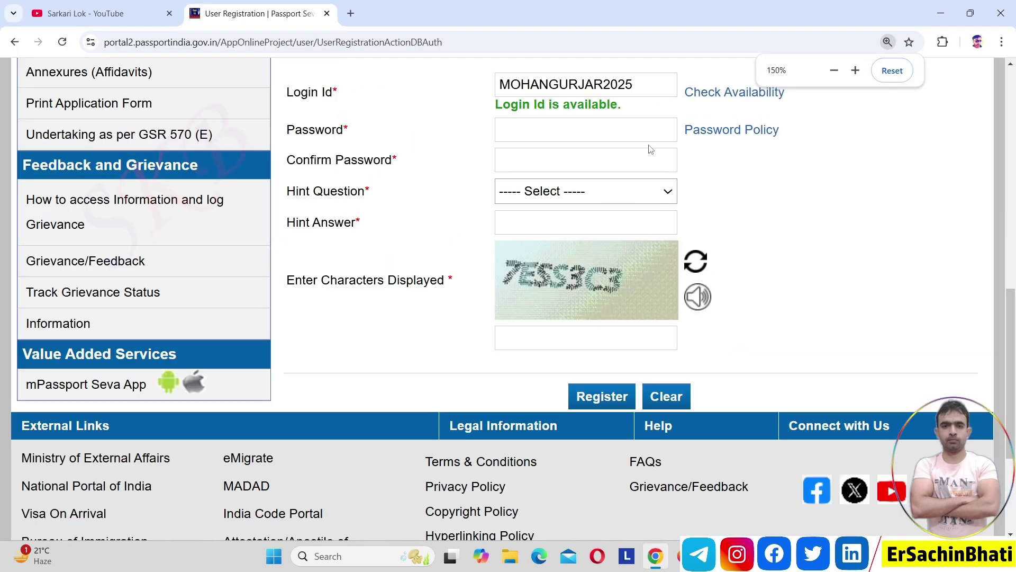
left_click(570, 135)
key("Caps_Lock")
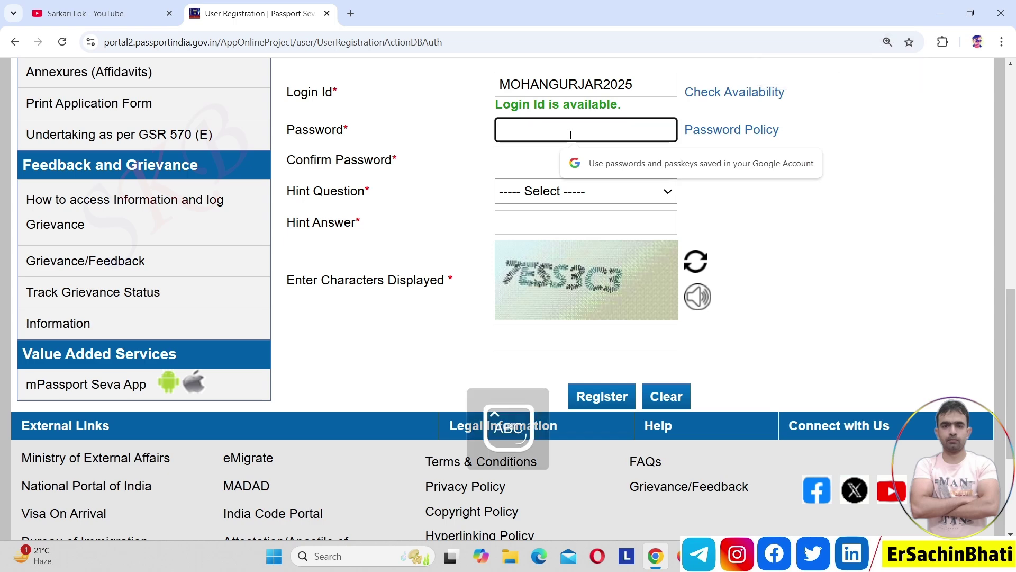
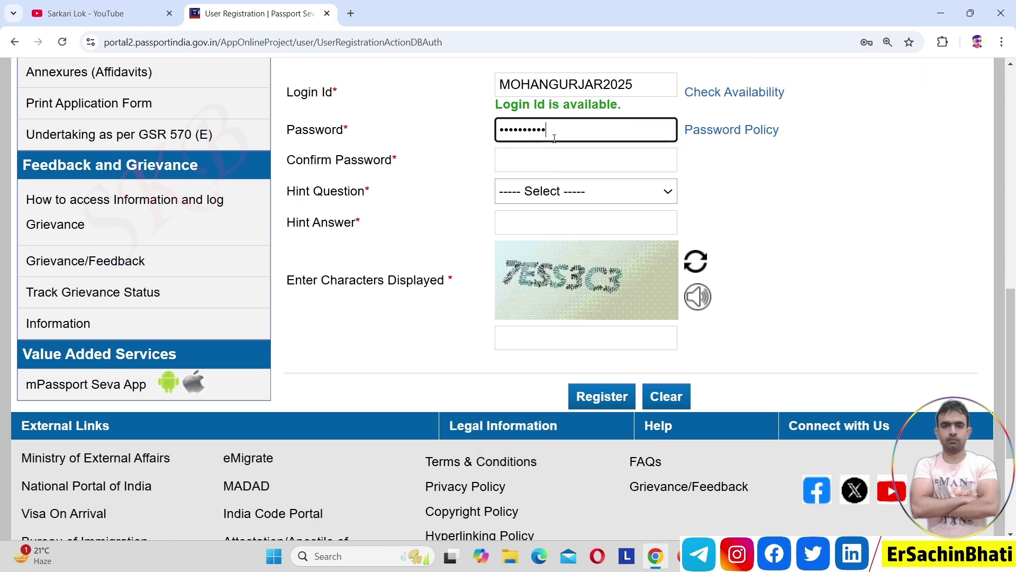
left_click(550, 158)
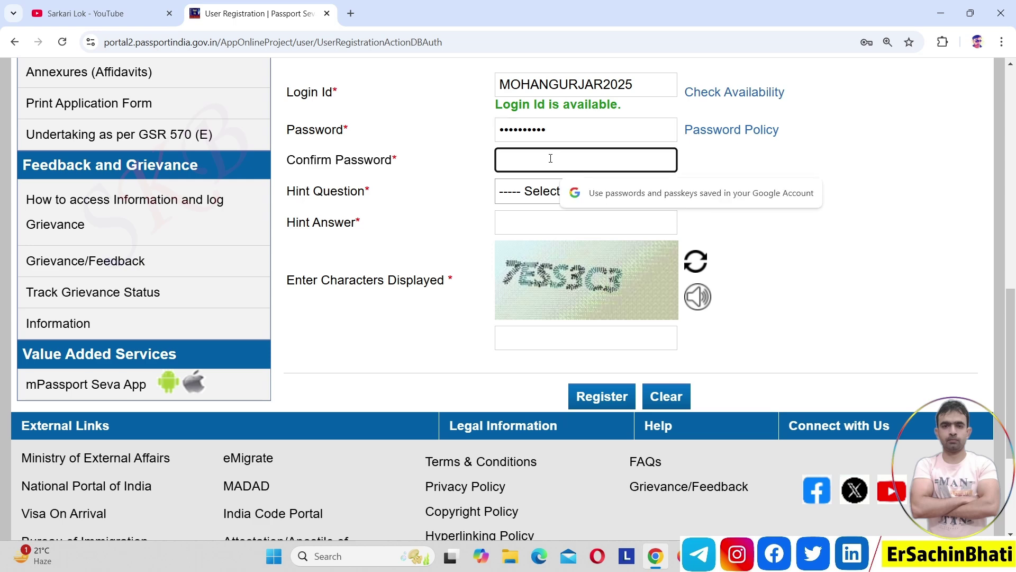
key("Caps_Lock")
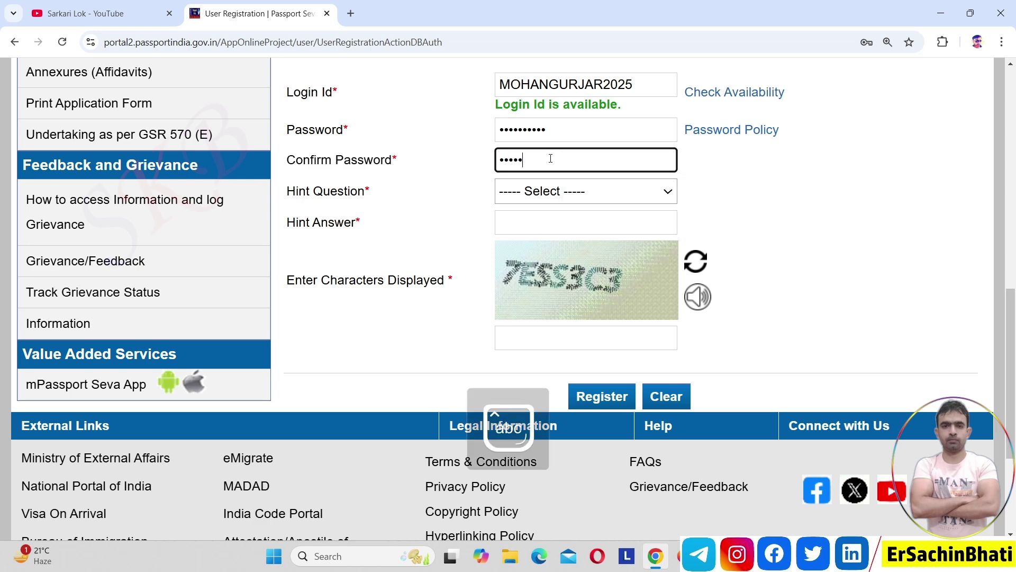
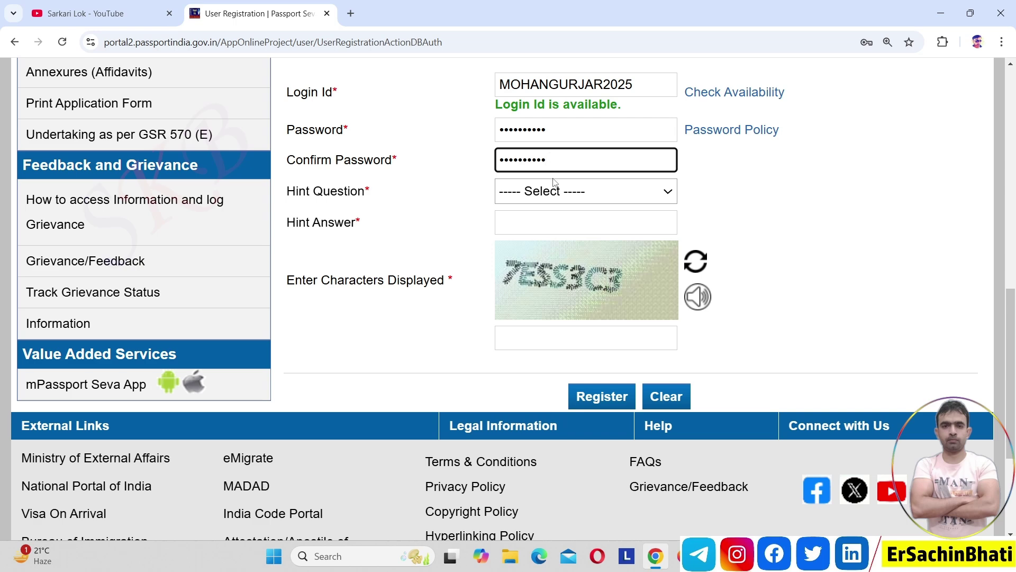
- Choose Birth City as the hint question, enter the hint answer, and type the displayed captcha
left_click(554, 188)
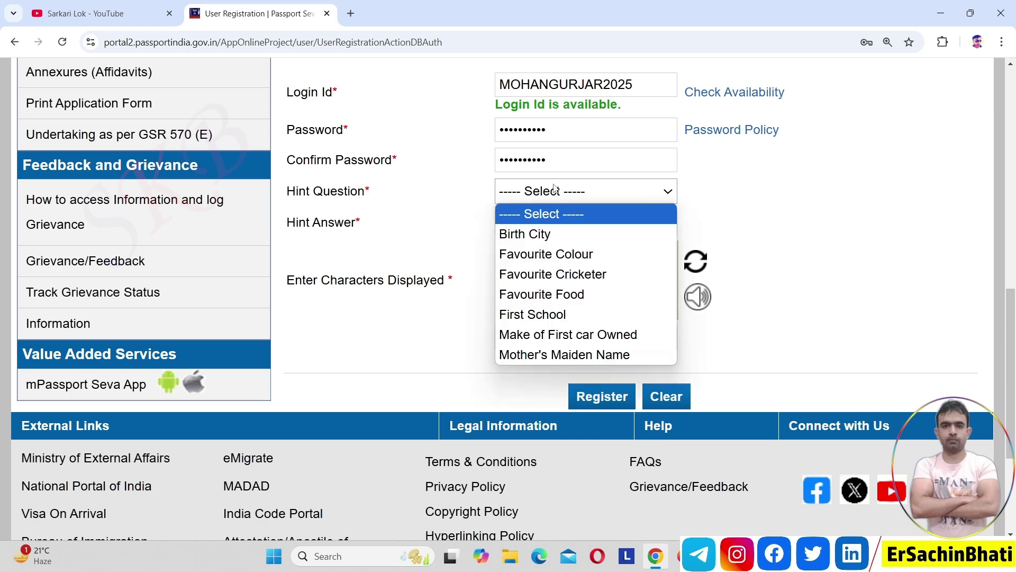
left_click(602, 238)
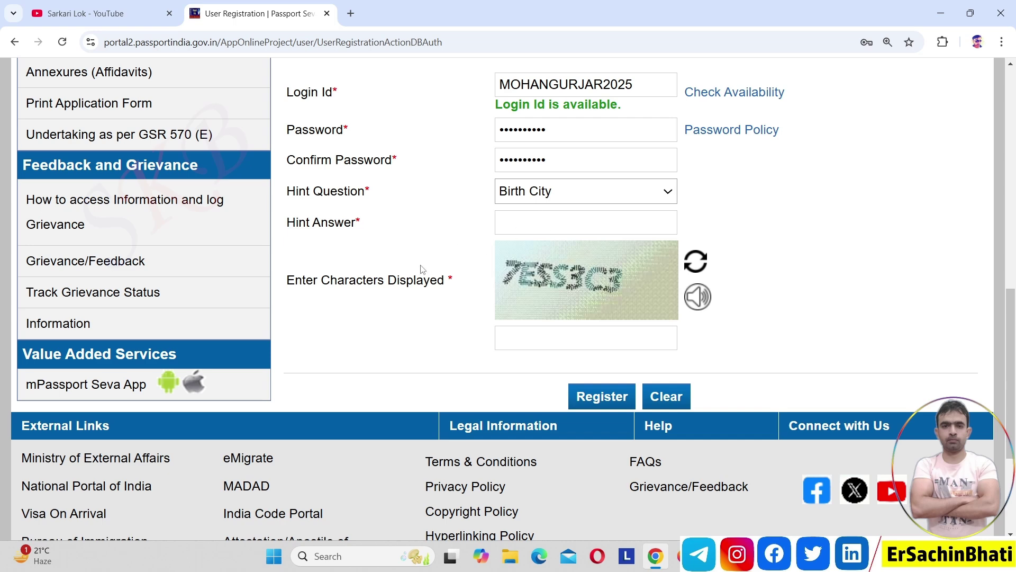
left_click(511, 227)
key("Caps_Lock")
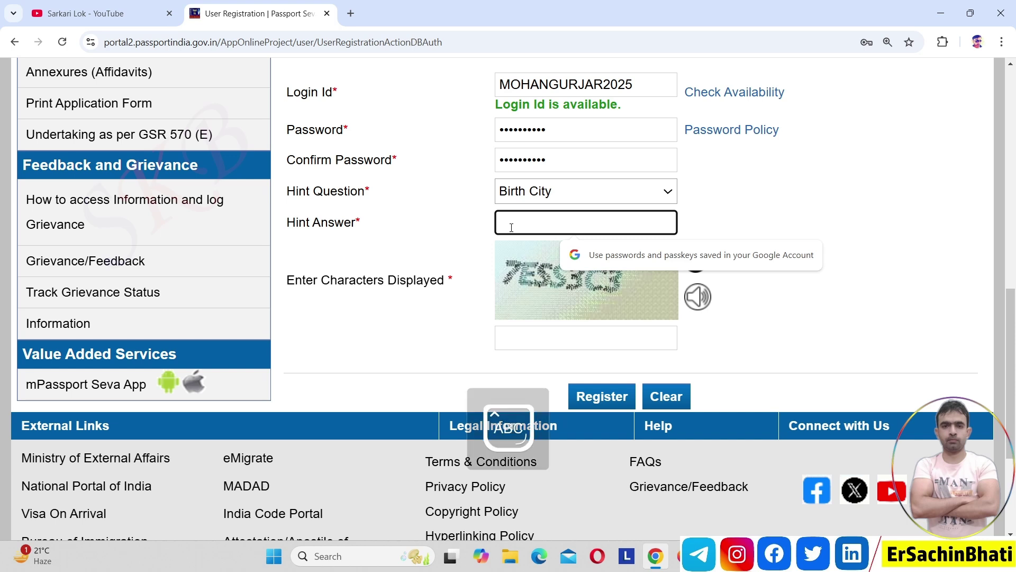
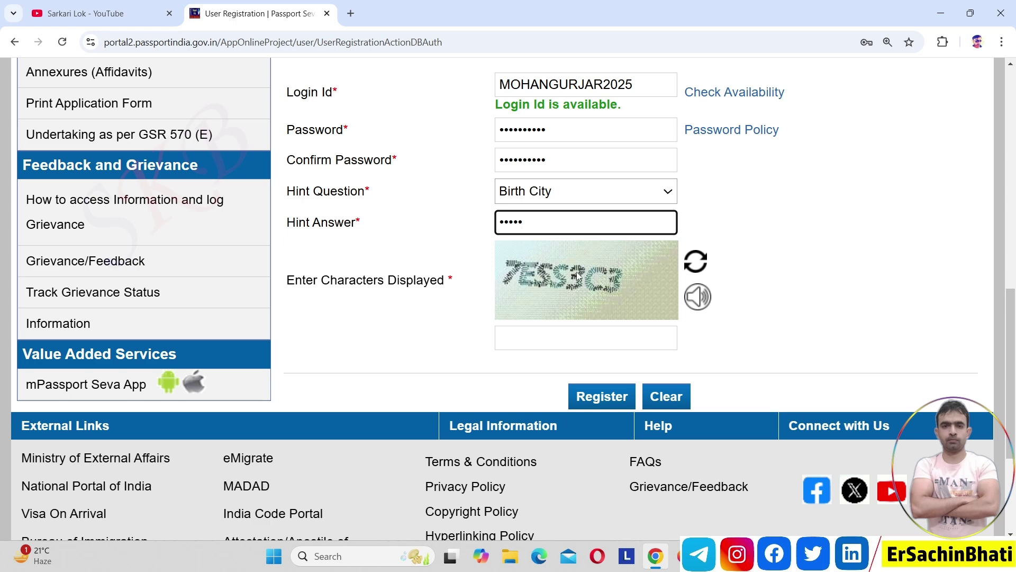
left_click(559, 340)
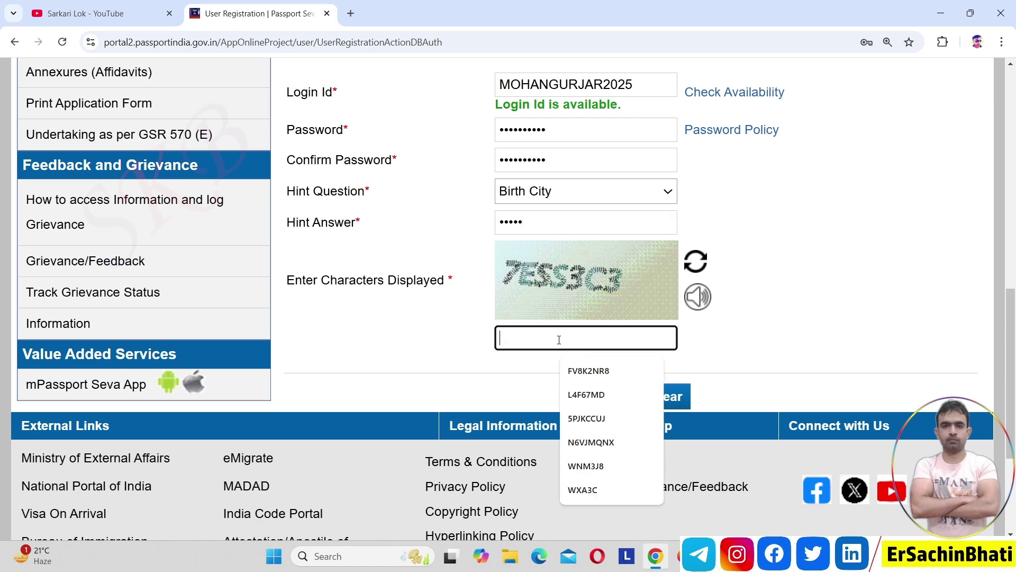
type("7ESS")
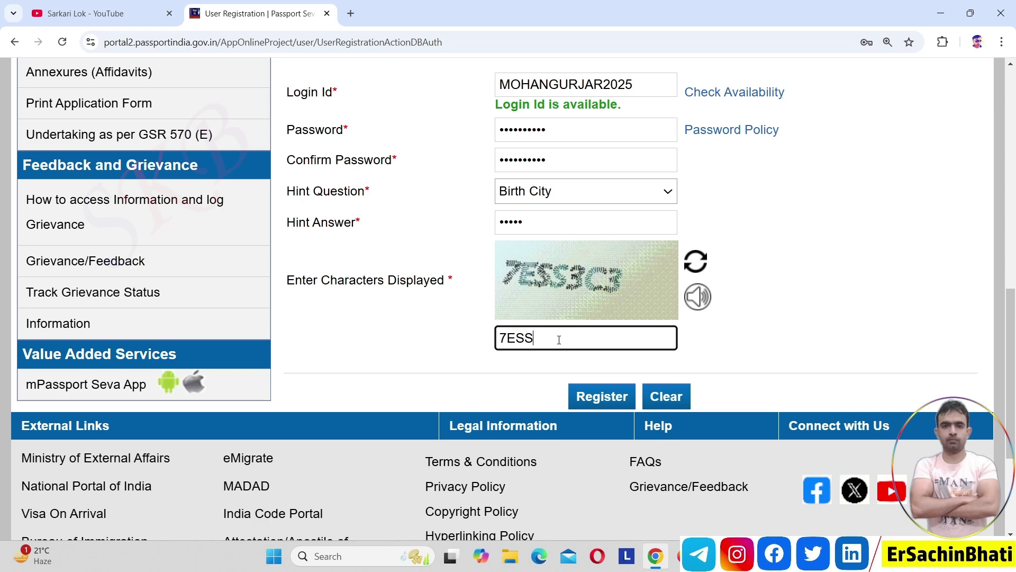
type("3C3")
- Open the Registration Confirmation email and follow its account activation link
left_click(581, 405)
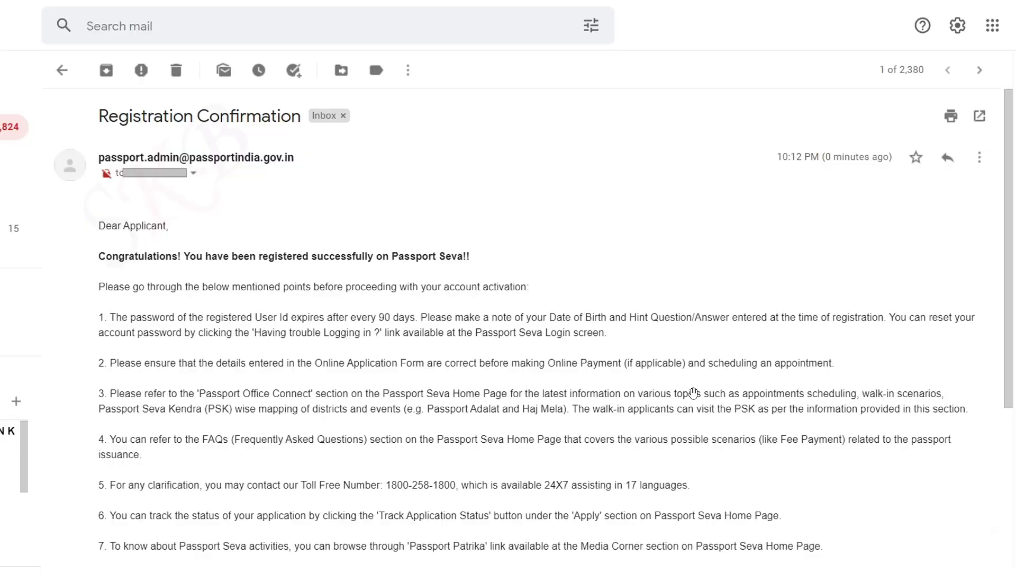
scroll(693, 393, "down", 3)
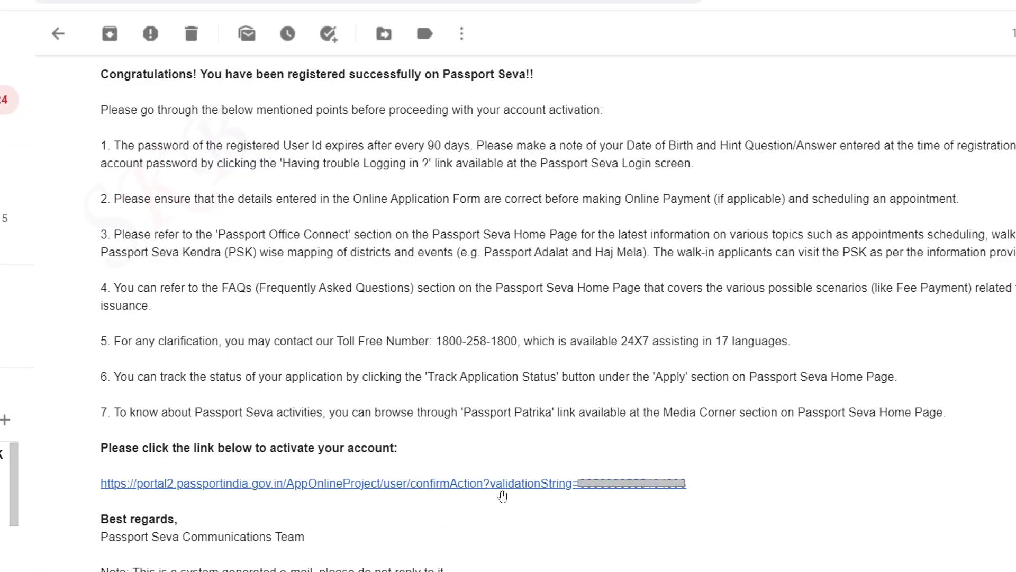
left_click(455, 484)
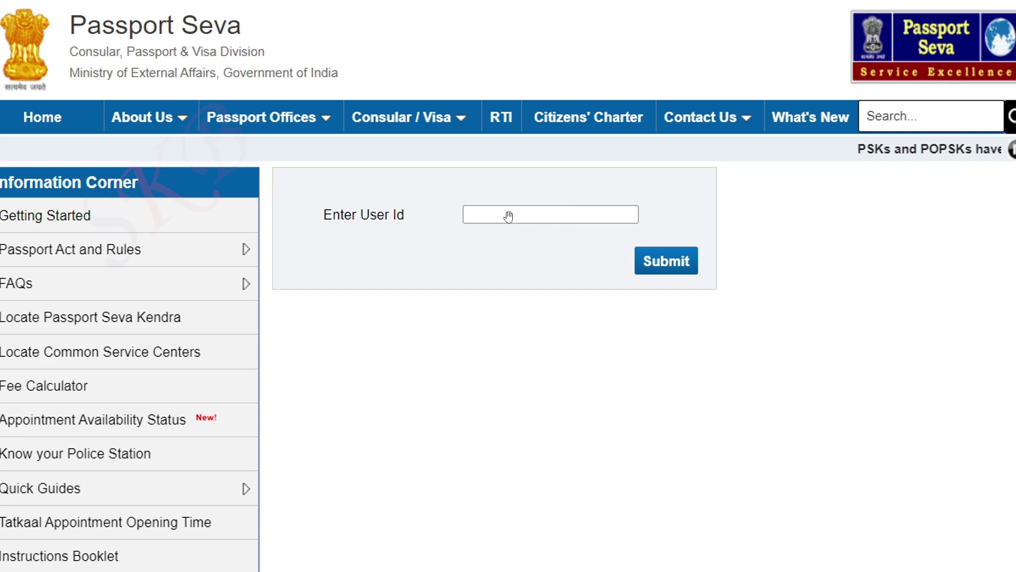
- Submit the User Id to activate the account, then follow the 'click here to login' link
left_click(646, 261)
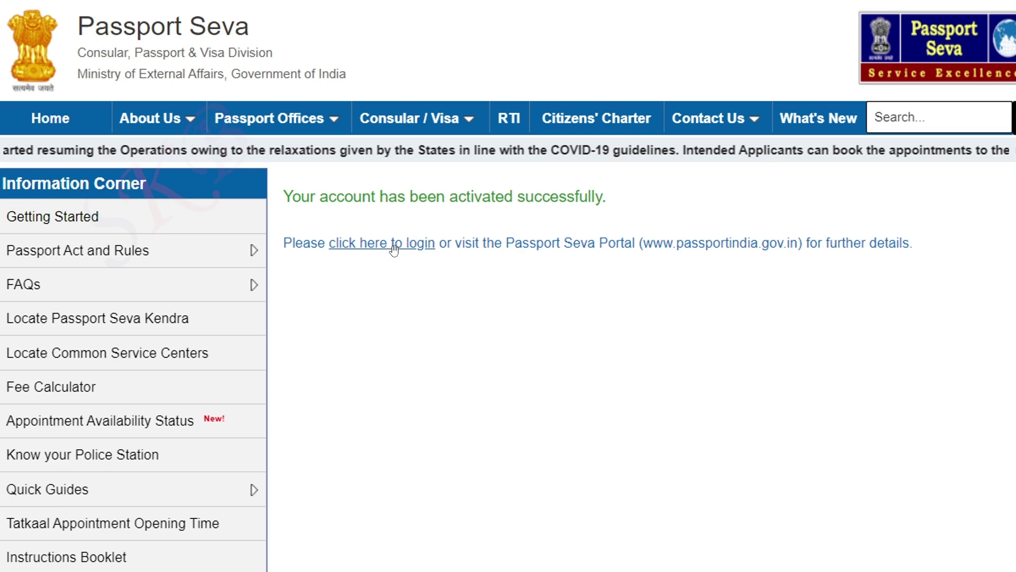
left_click(94, 123)
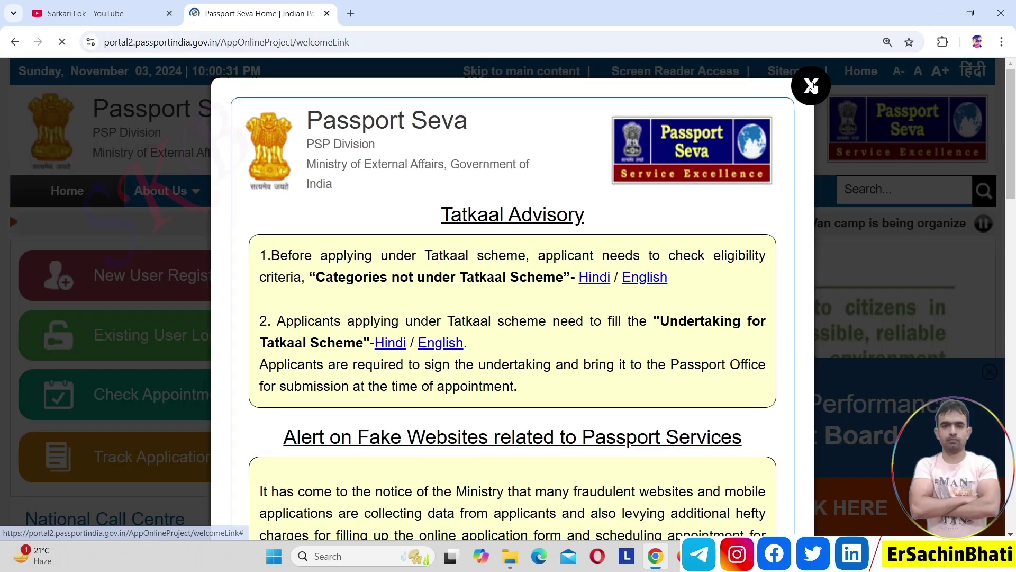
- Dismiss the Tatkaal Advisory, log in to the new account, and choose Apply for Fresh Passport/Re-issue
left_click(831, 100)
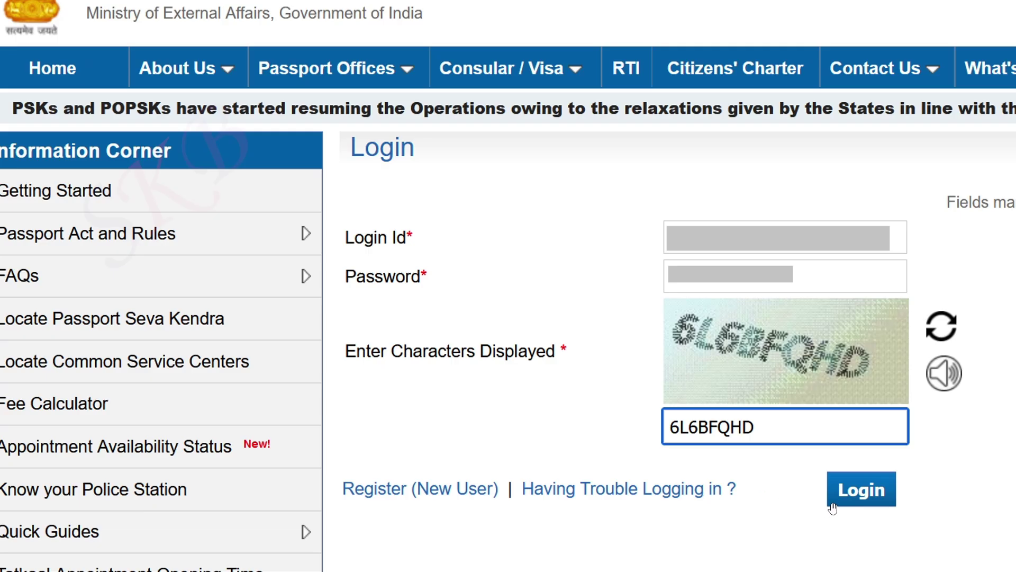
left_click(834, 507)
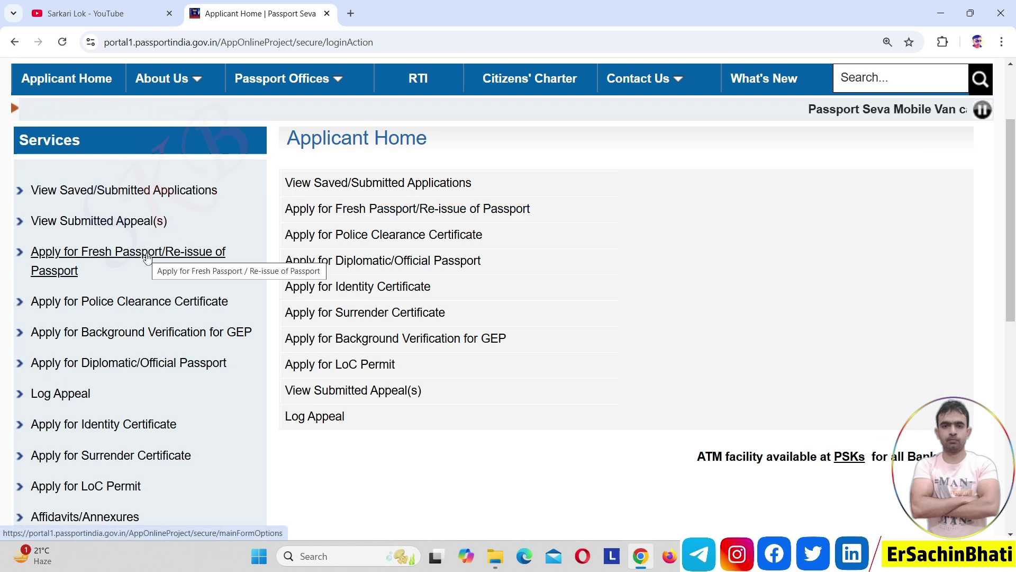
left_click(219, 253)
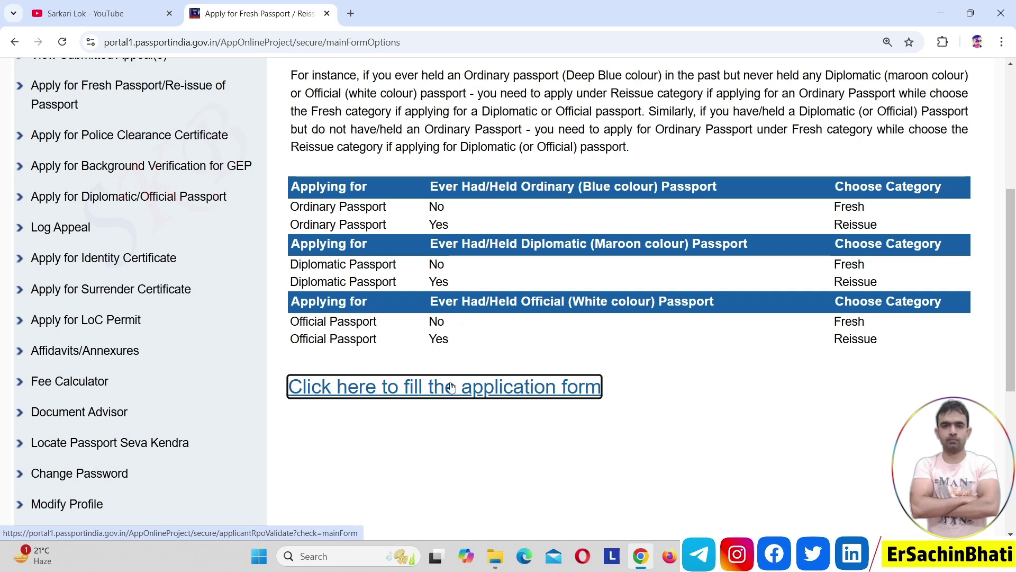
- Open the application form via 'Click here to fill the application form'
left_click(512, 394)
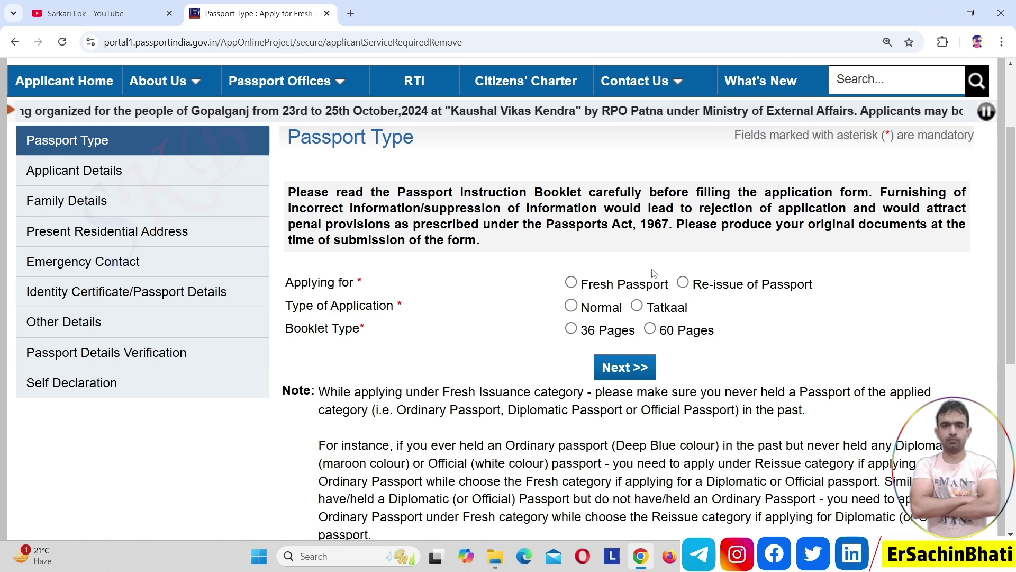
- Choose Re-issue for validity expired within 3 years, Normal application, 36-page booklet, then Next
left_click(683, 284)
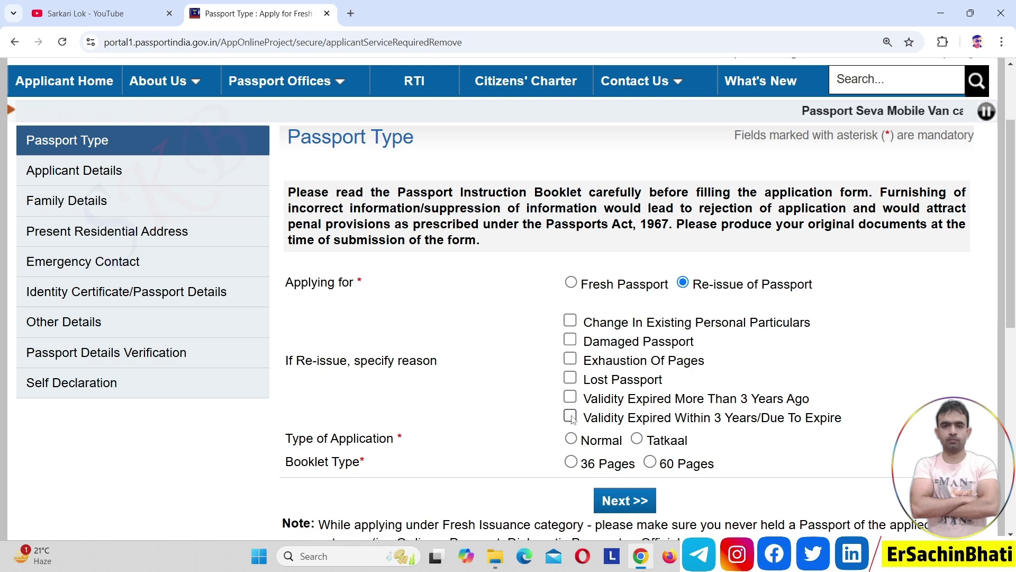
left_click(571, 417)
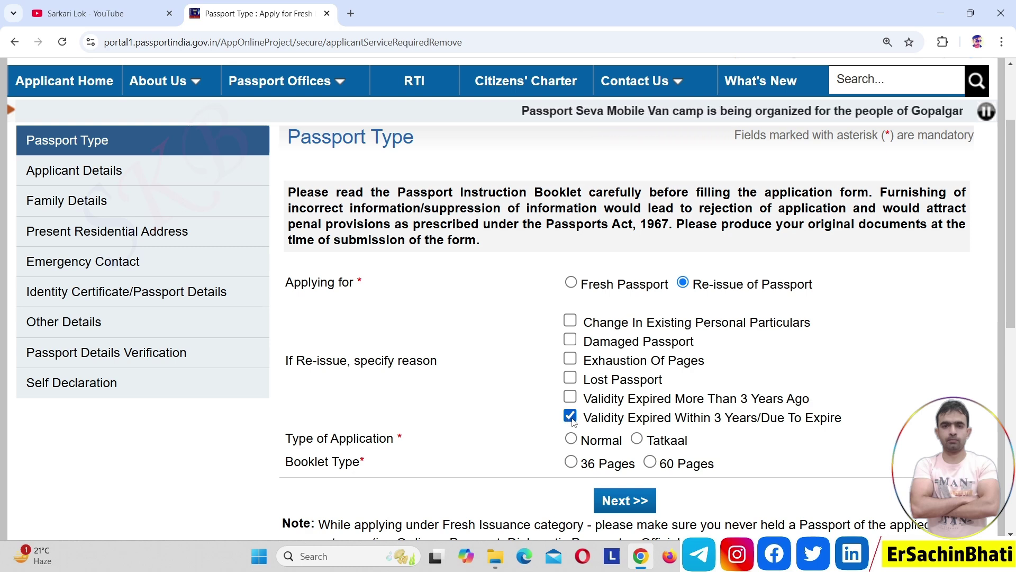
left_click(571, 417)
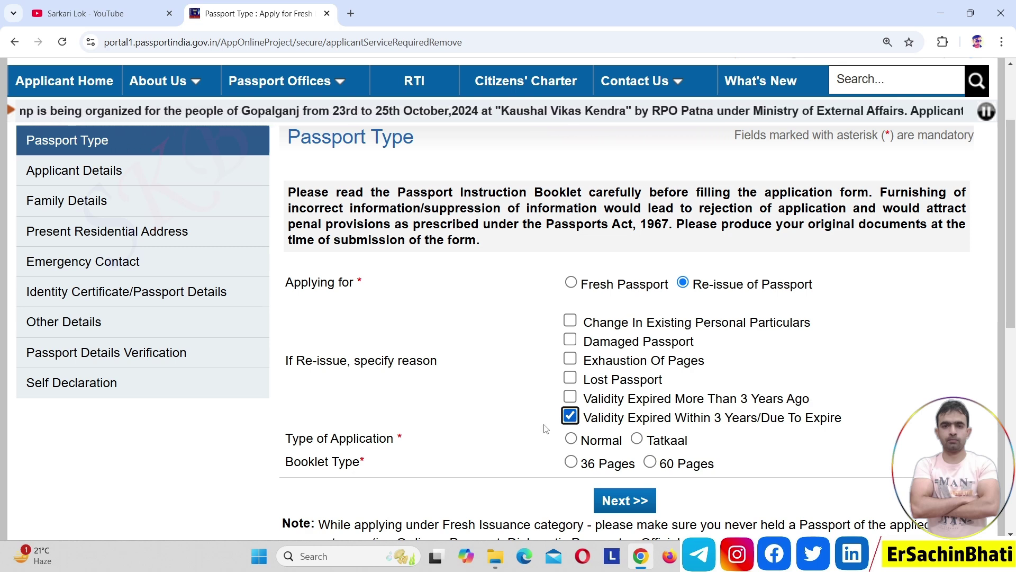
left_click(560, 449)
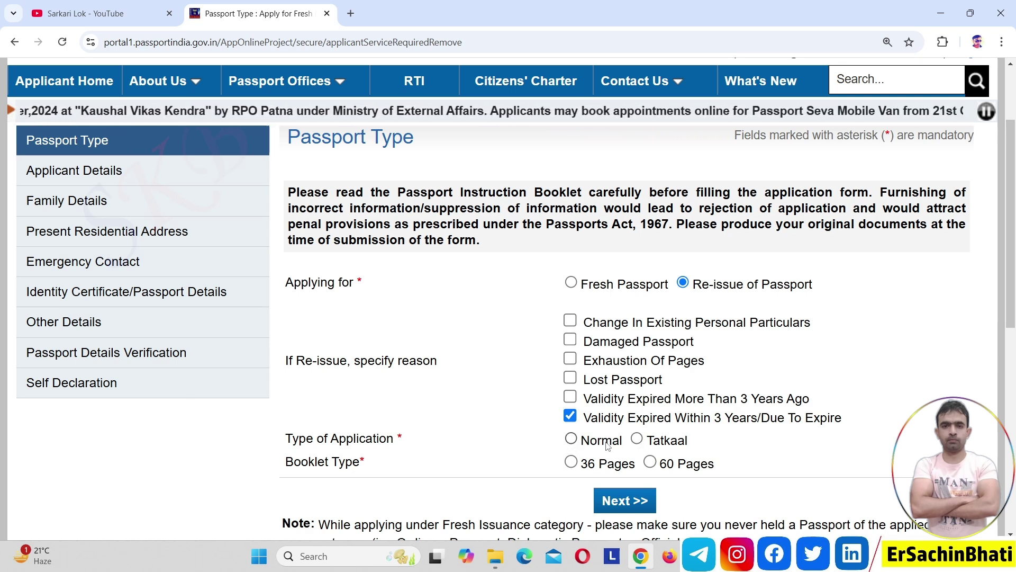
left_click(569, 440)
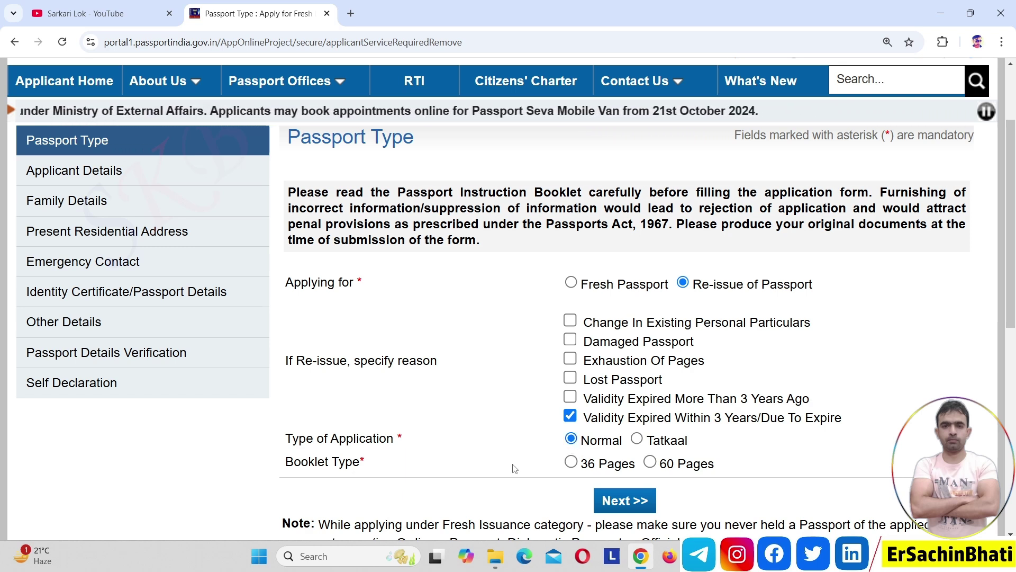
left_click(570, 464)
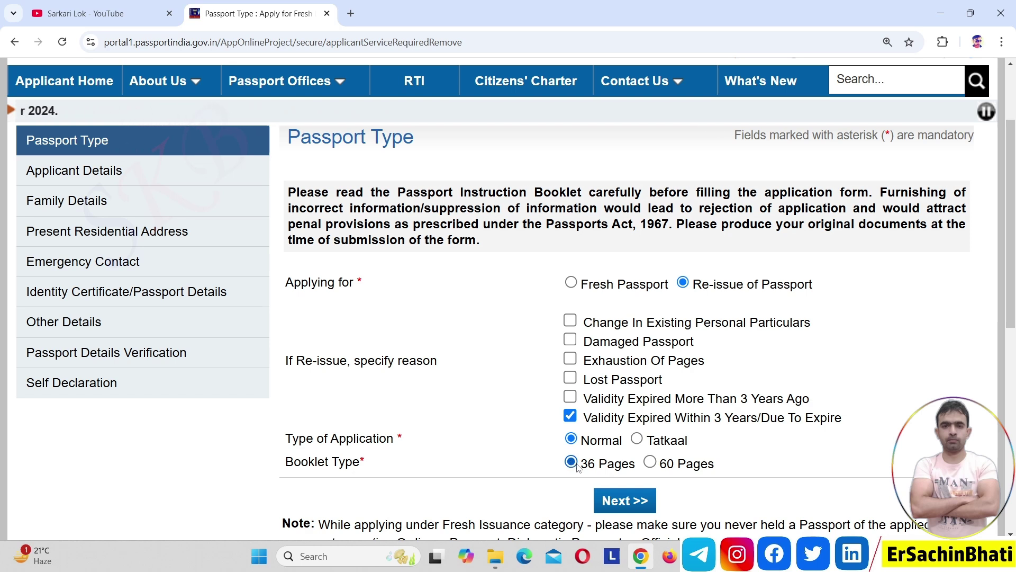
left_click(648, 464)
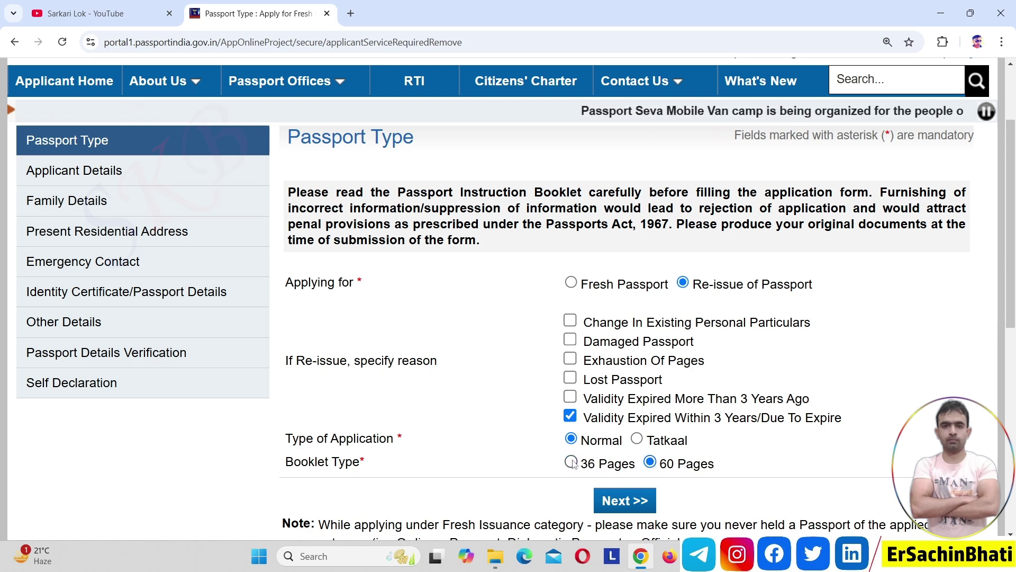
left_click(572, 463)
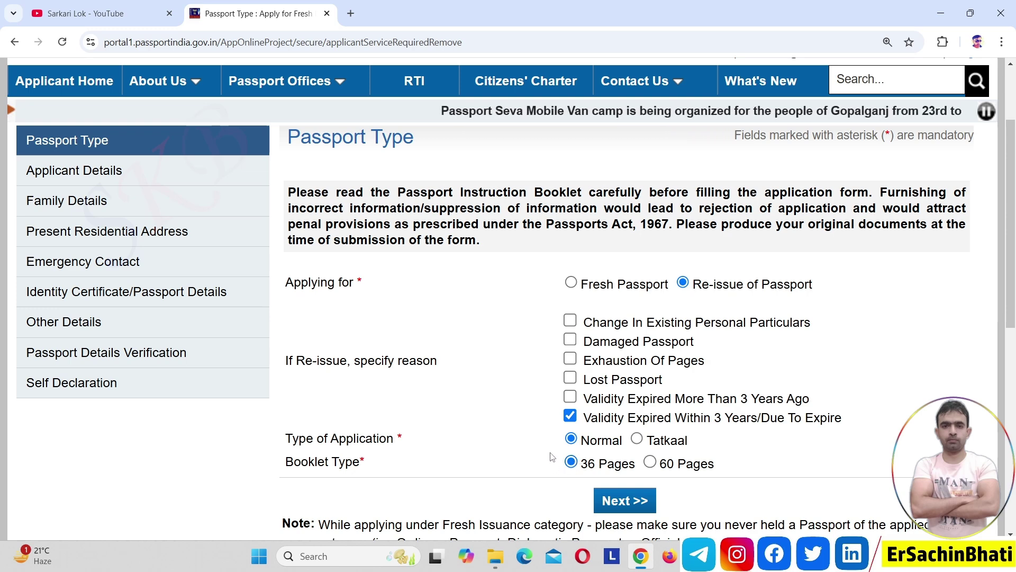
left_click(617, 502)
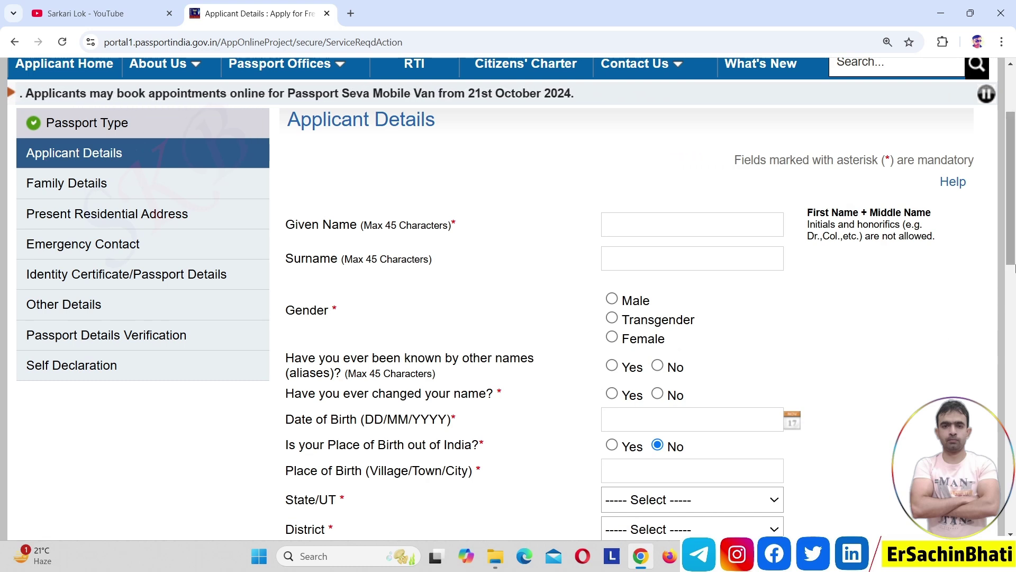
- Mark the applicant as Male with No for aliases and No for name change
mouse_move(1014, 267)
left_mouse_down()
mouse_move(1014, 322)
mouse_move(1014, 274)
left_mouse_up()
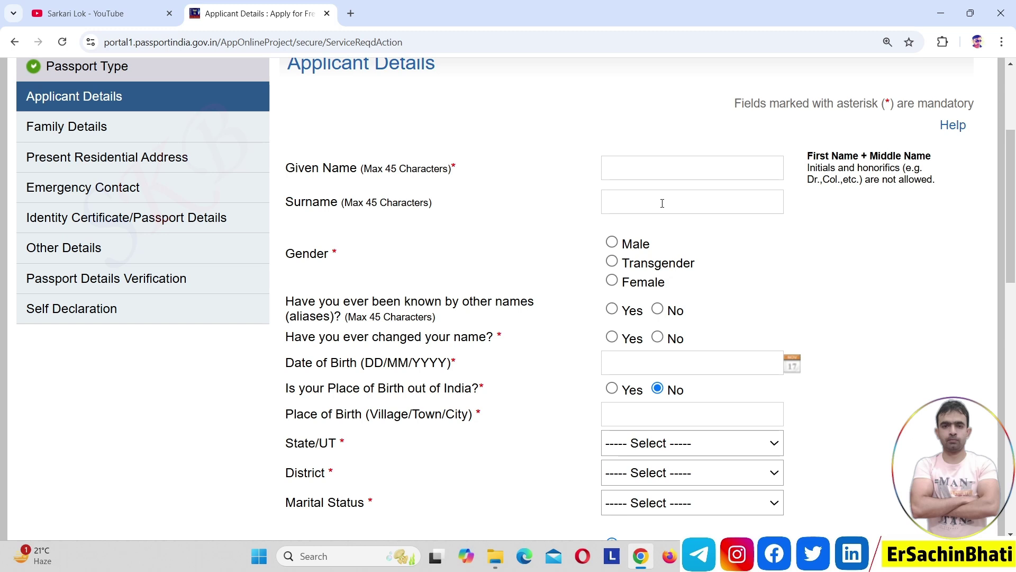
left_click(612, 242)
left_click(658, 309)
left_click(613, 339)
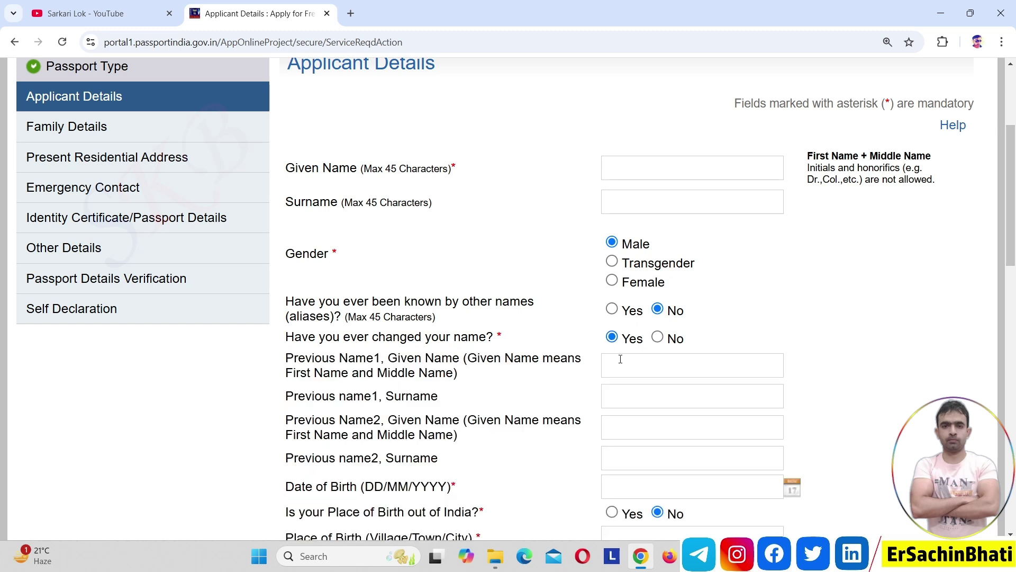
left_click(659, 339)
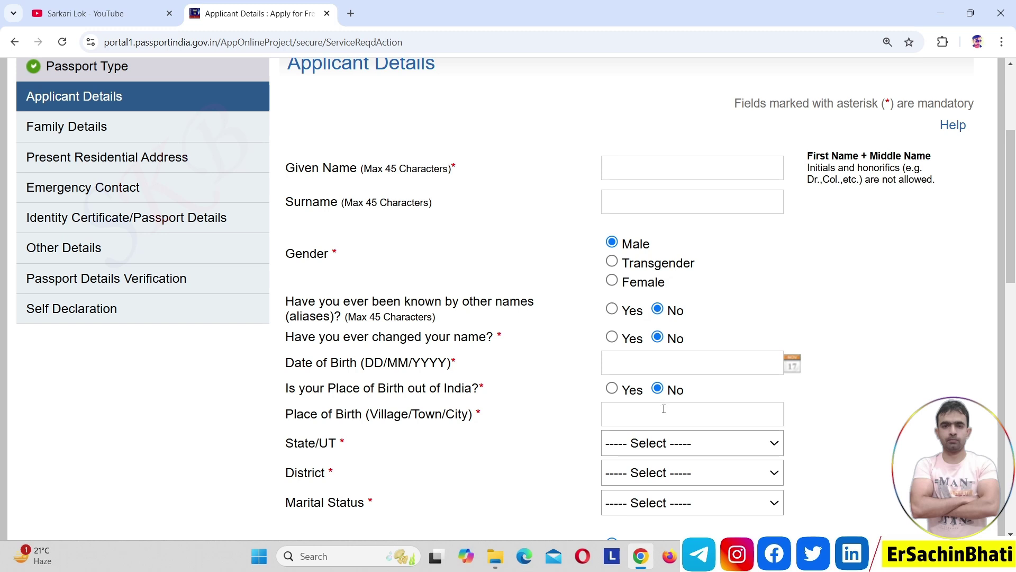
- Set birthplace to NOIDA in Gautam Budh Nagar district, Uttar Pradesh
left_click(659, 449)
key("u")
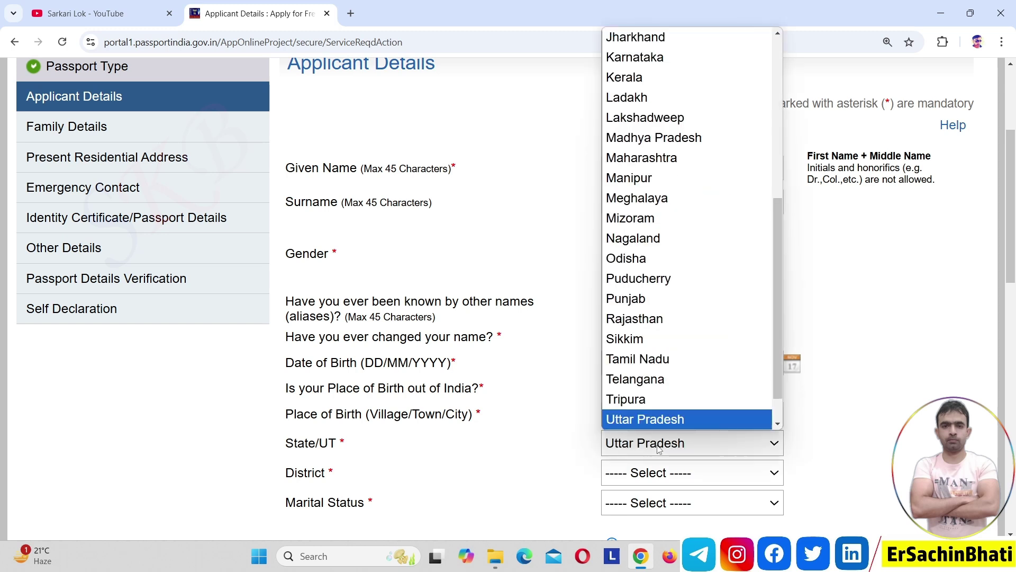
key("Return")
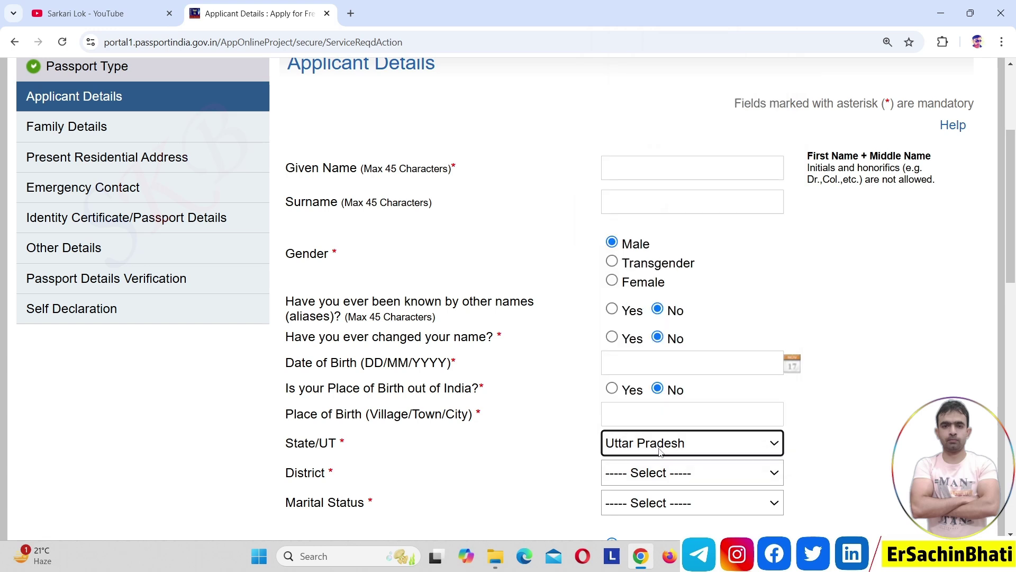
left_click(659, 474)
key("g")
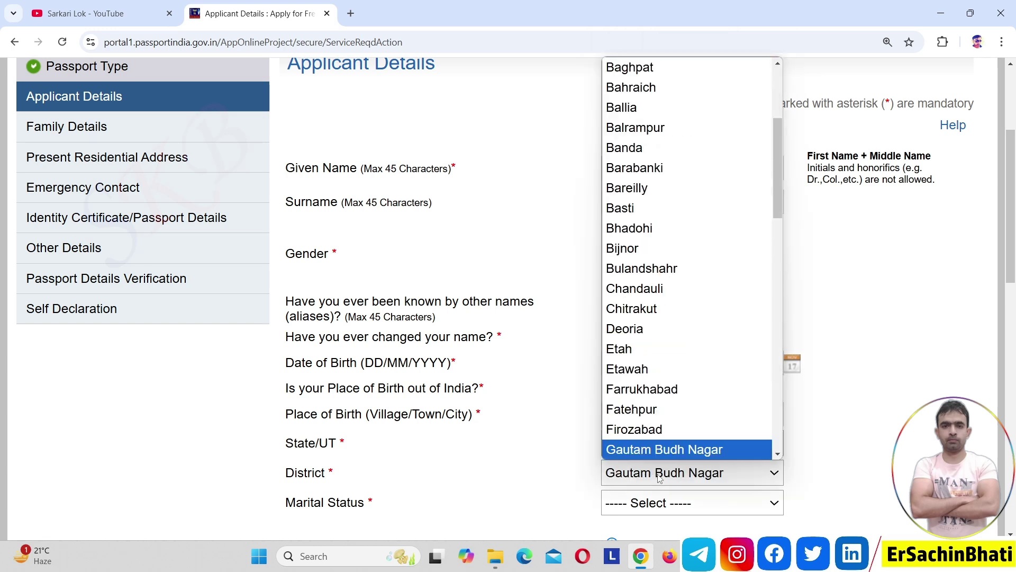
key("Return")
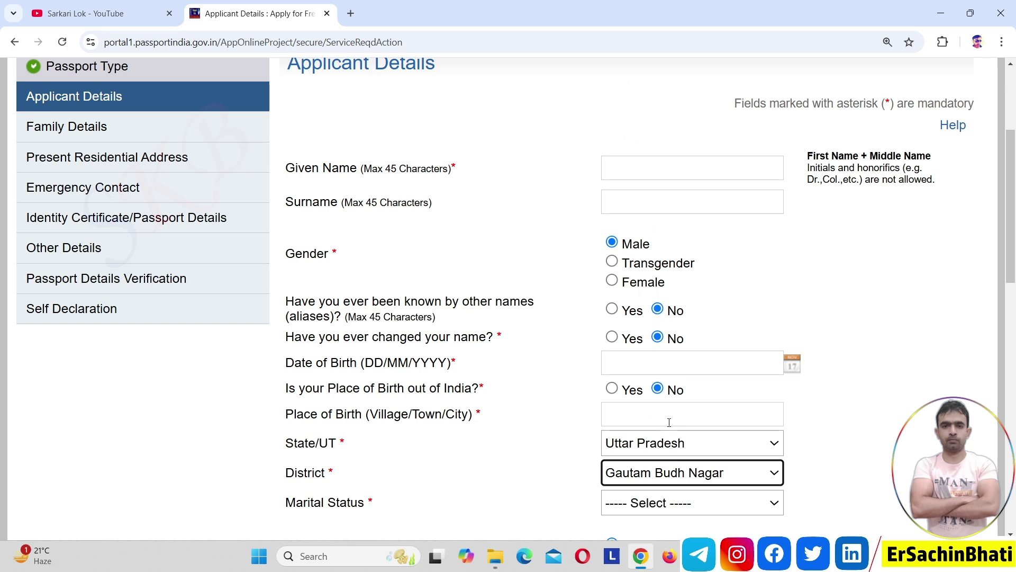
left_click(669, 416)
type("NOI")
key("Down")
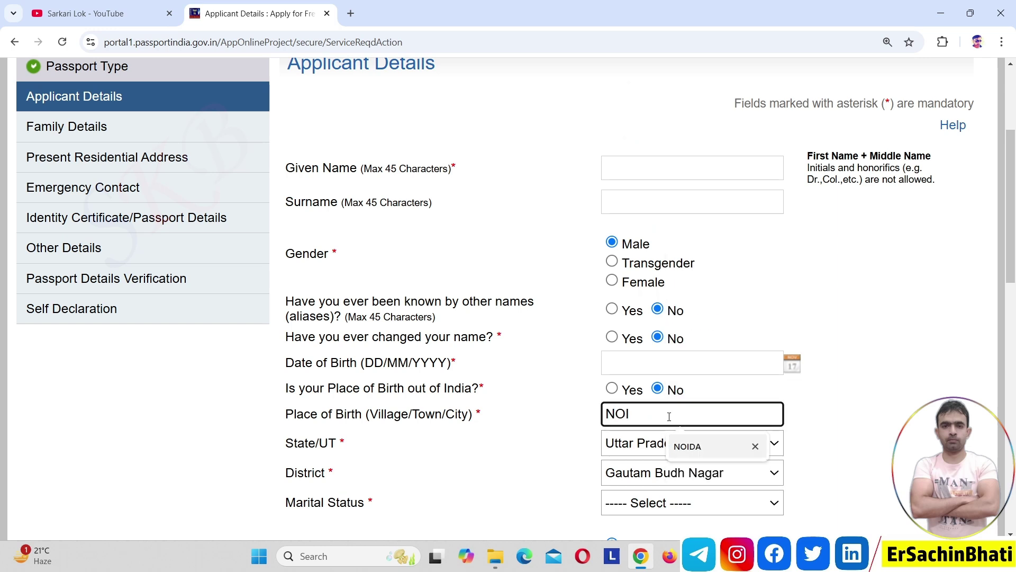
key("Return")
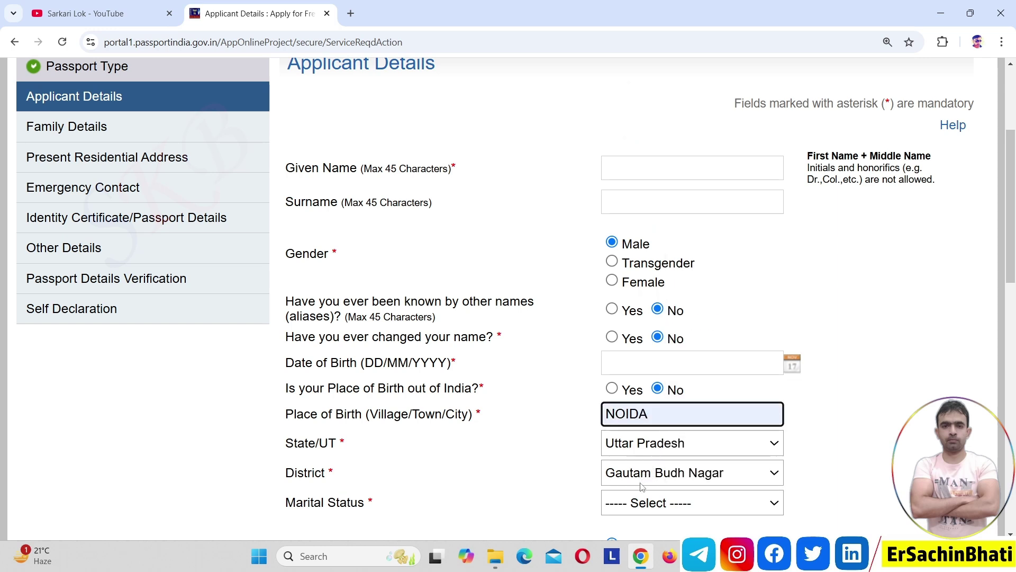
- Set marital status to Single
left_click(652, 504)
key("Down")
key("Down")
key("Down")
key("Down")
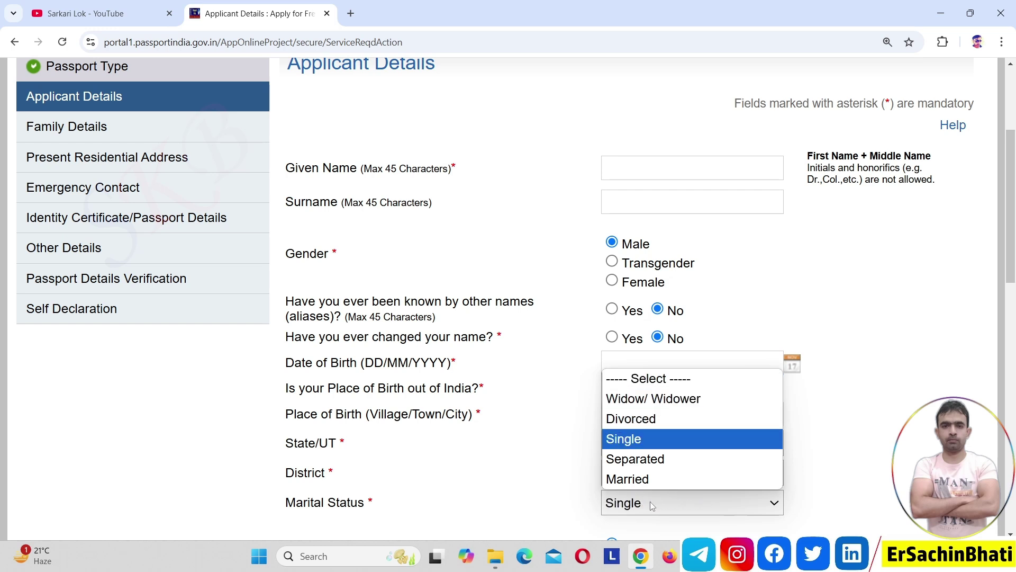
key("Up")
key("Up")
key("Up")
key("Up")
key("Down")
key("Down")
key("Down")
key("Down")
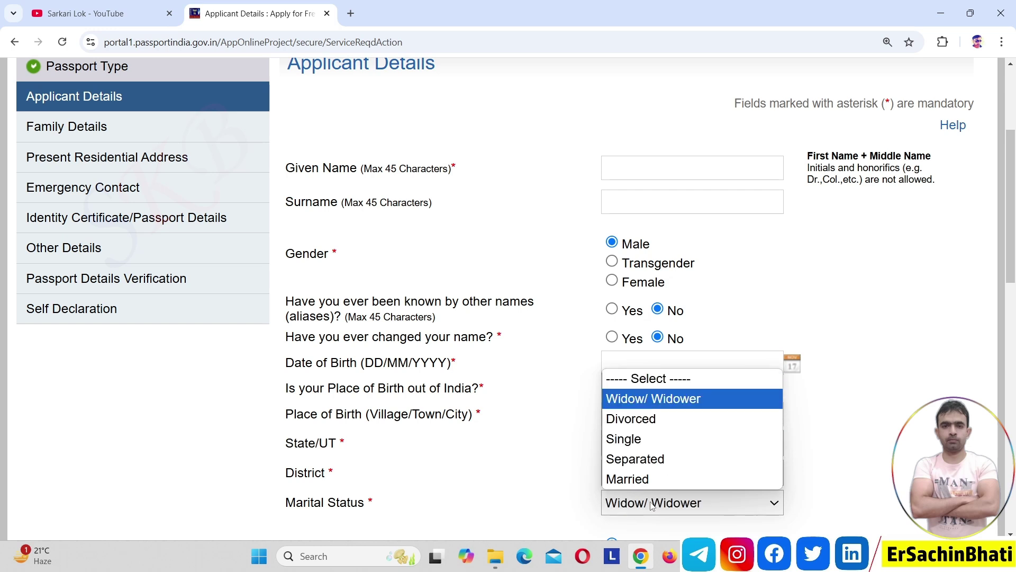
key("Up")
key("Return")
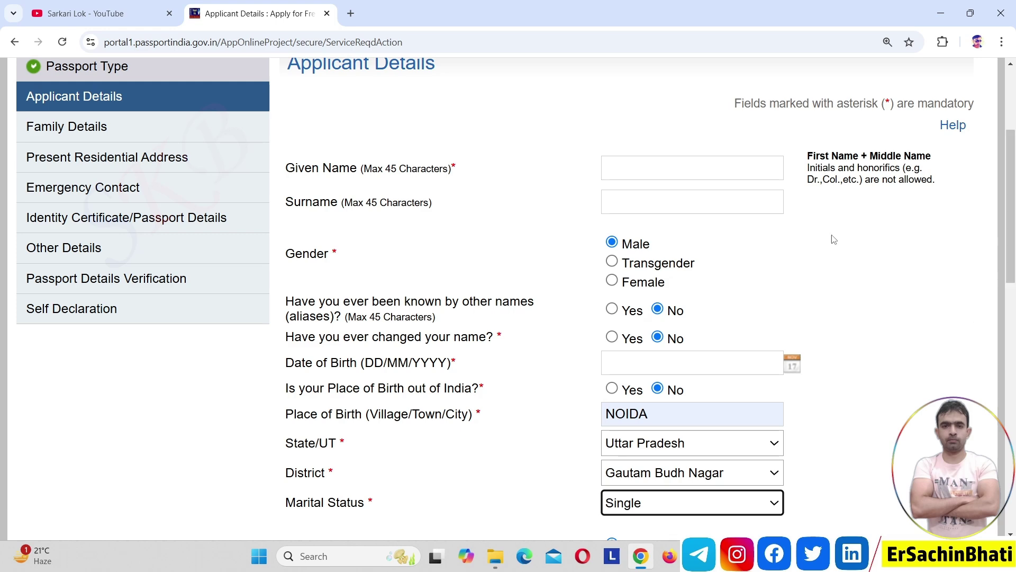
- Set the employment type to Private
scroll(1014, 260, "down", 2)
left_click_drag(1015, 260, 1015, 344)
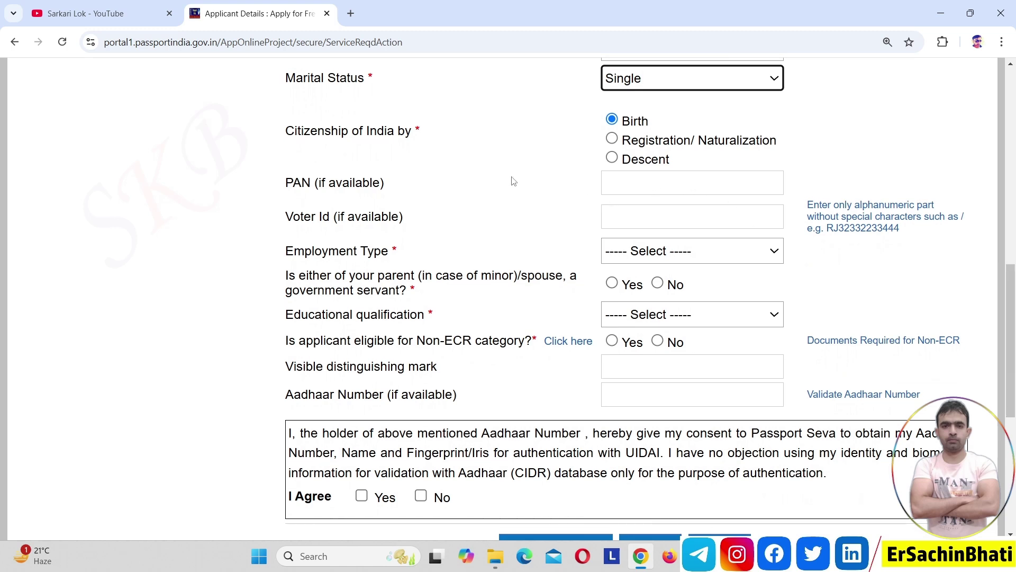
double_click(418, 132)
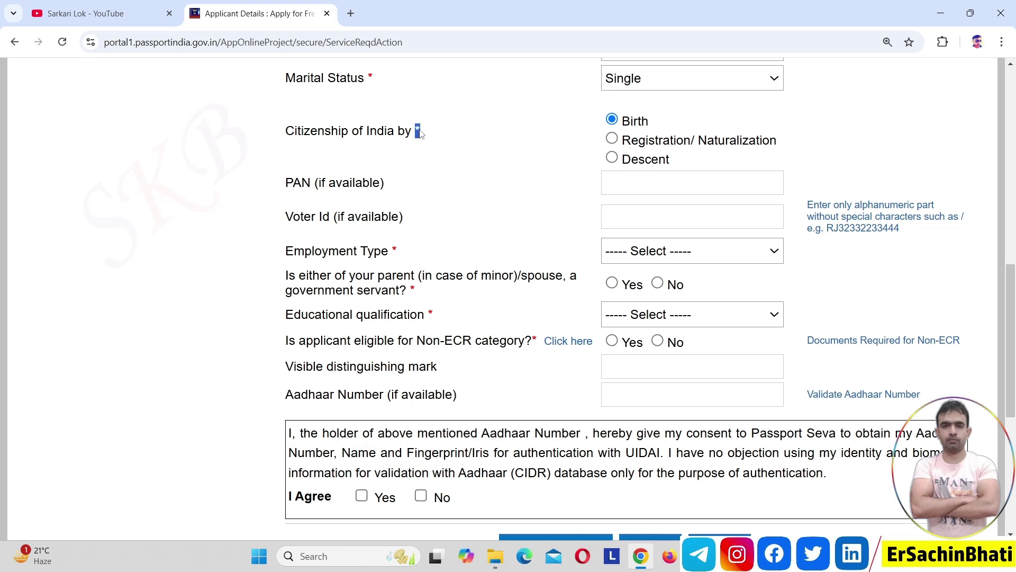
left_click(422, 133)
left_click(638, 258)
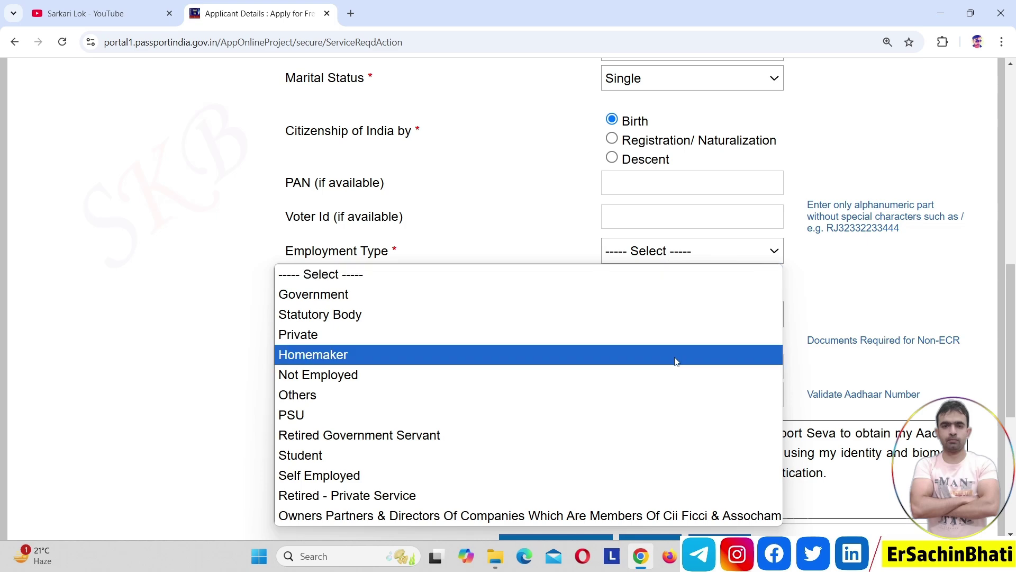
key("p")
key("p")
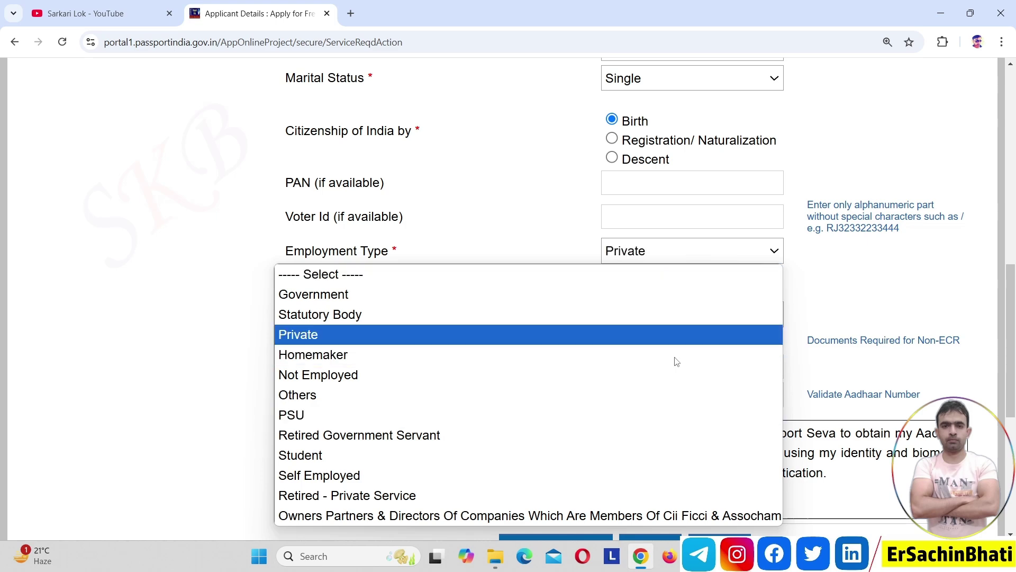
key("Return")
- Answer No for government-servant relative, choose Between 8th And 9th Standard, and view Non-ECR documents
scroll(537, 266, "down", 1)
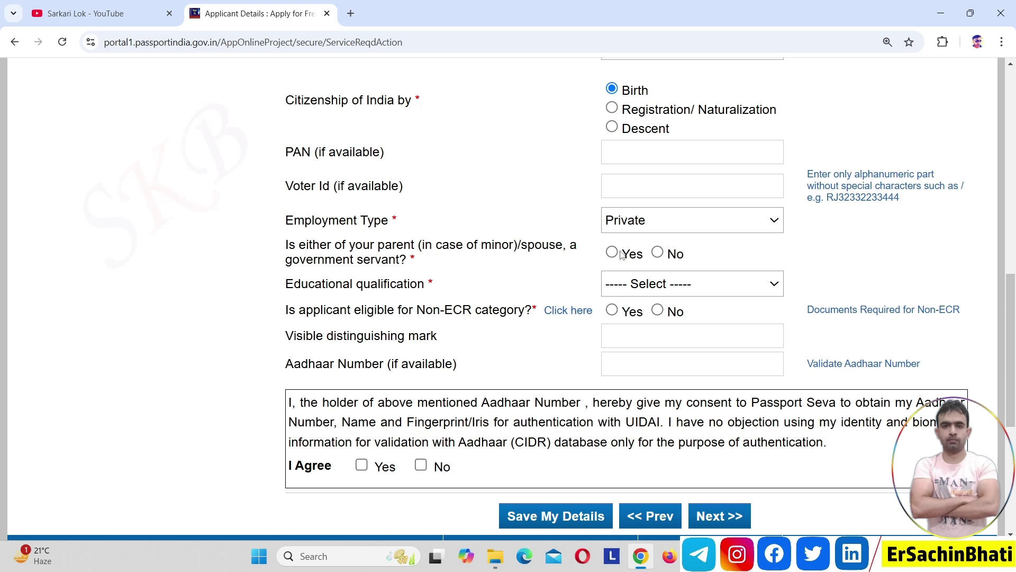
left_click(657, 253)
left_click(629, 276)
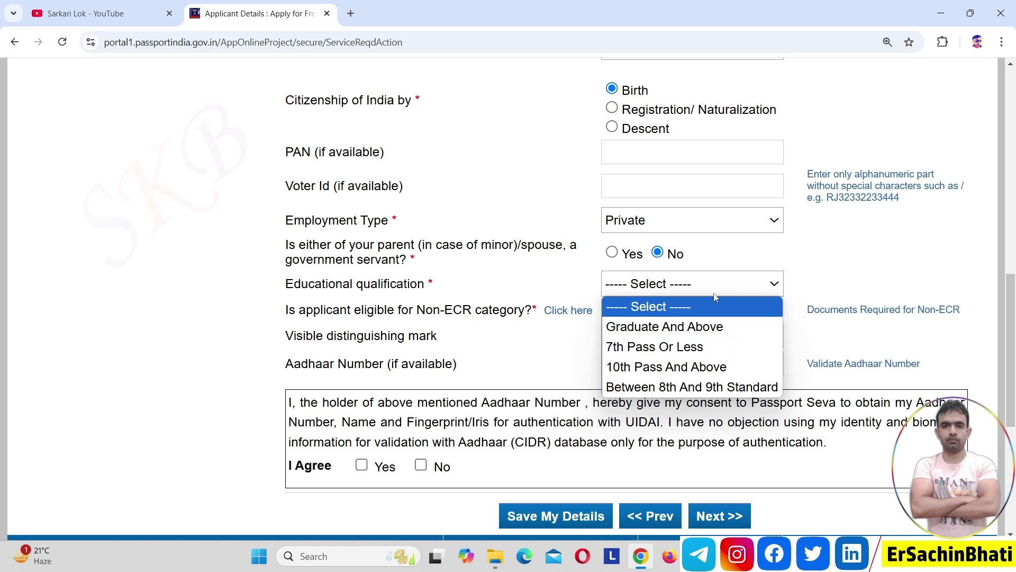
left_click(731, 332)
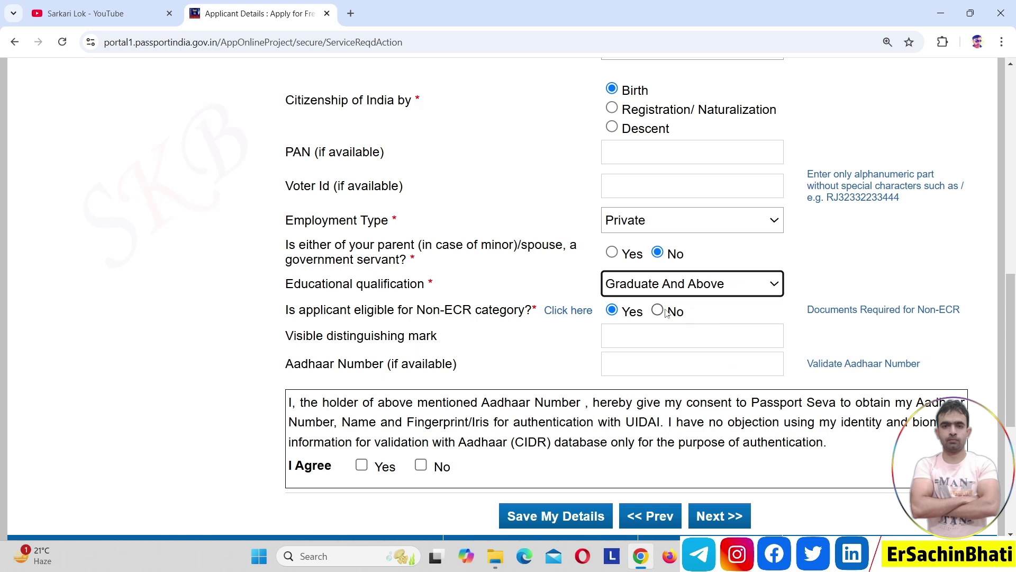
left_click(696, 293)
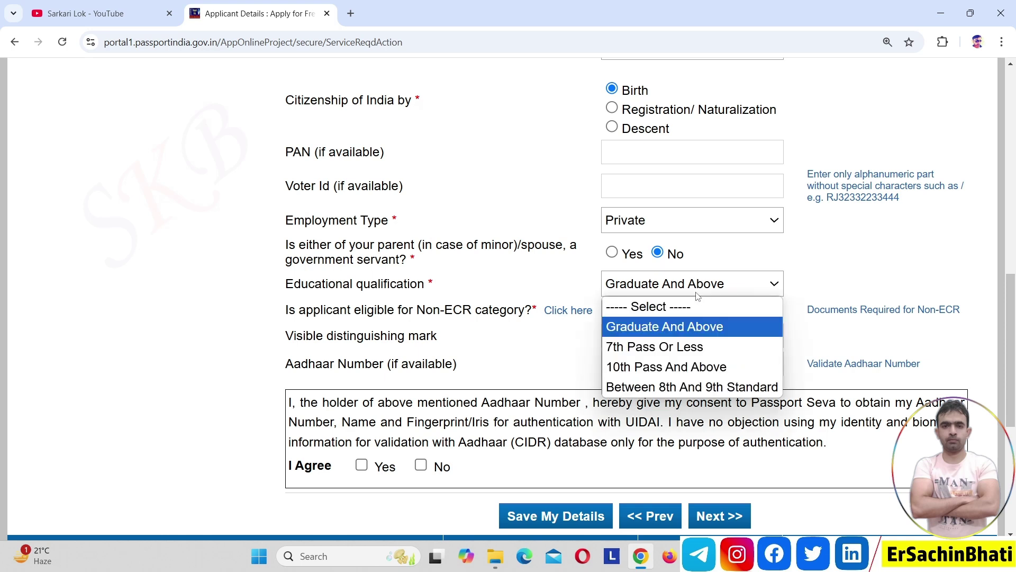
left_click(728, 387)
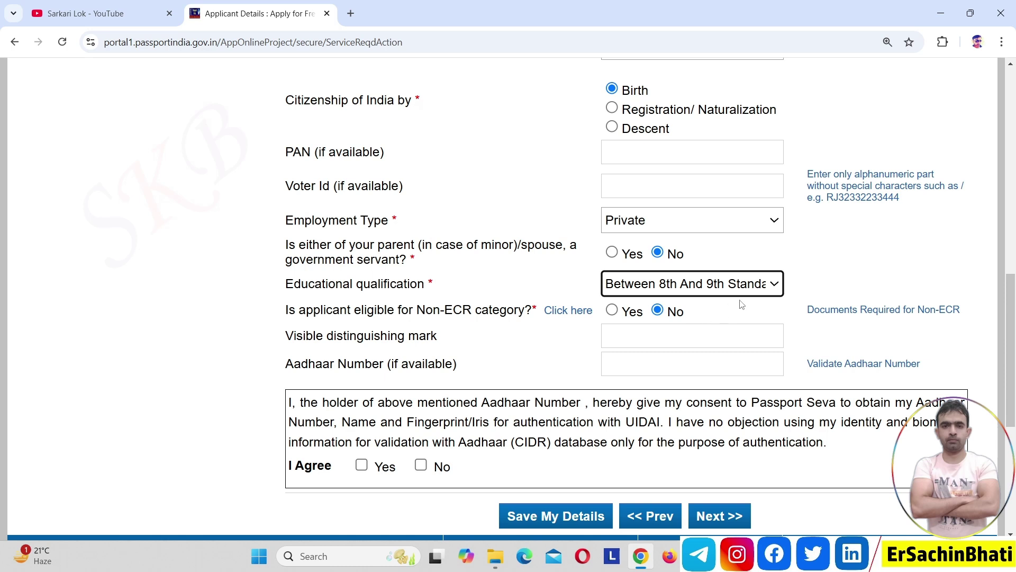
left_click(841, 310)
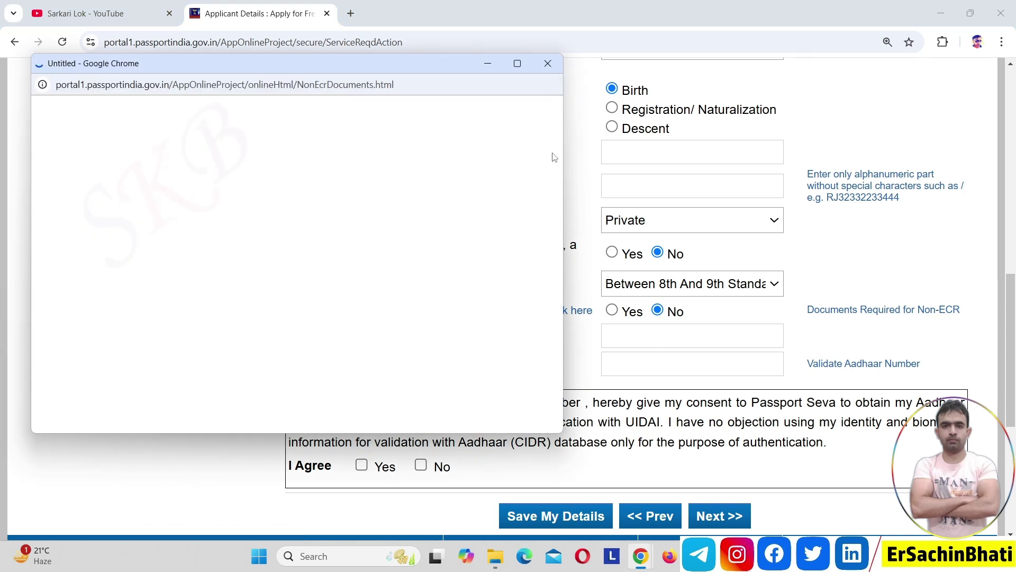
- Read the Non-ECR documents list for gazetted government servants and seamen, then return to the form
left_click_drag(554, 126, 563, 381)
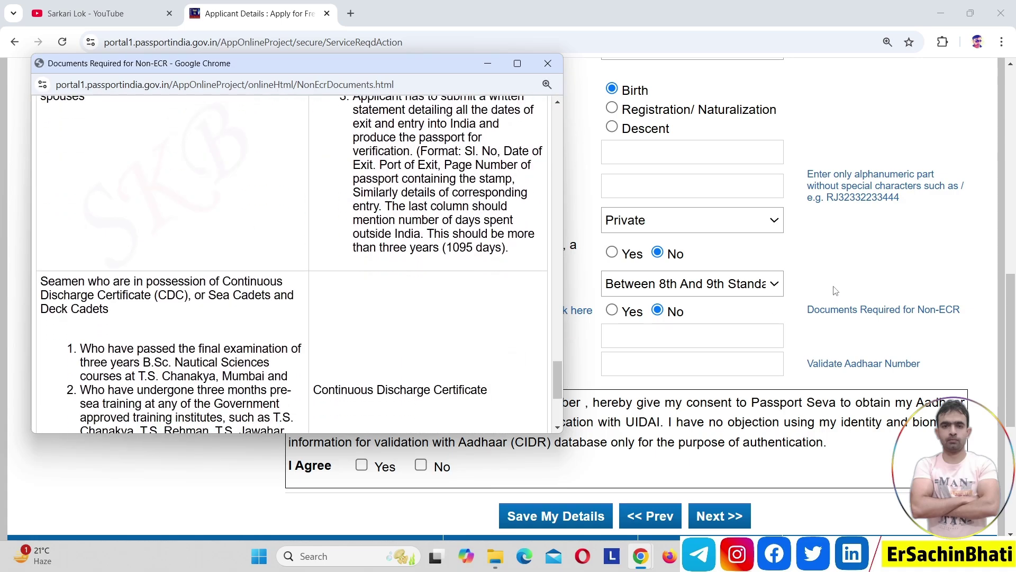
left_click(839, 290)
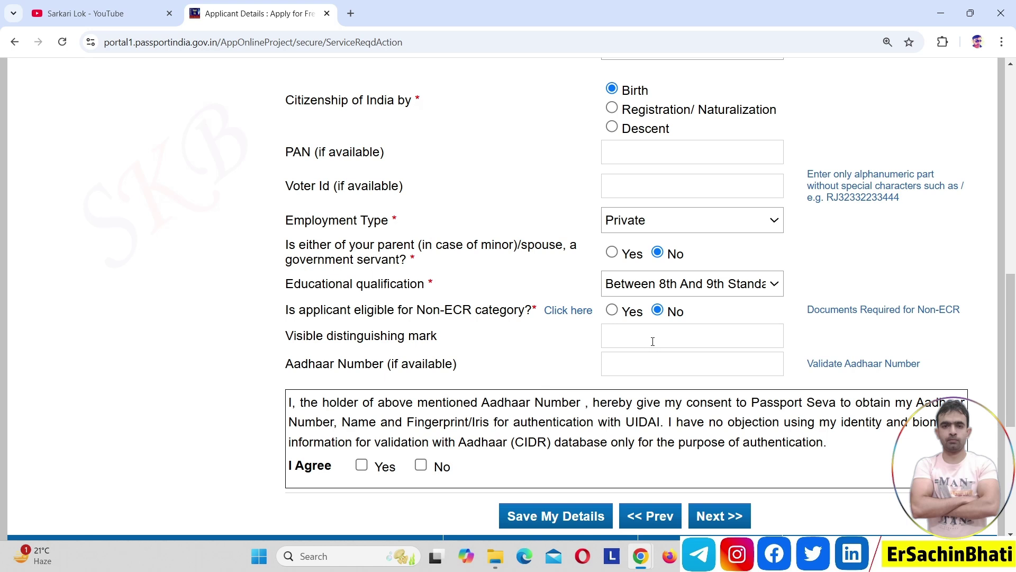
- Set Educational qualification to Graduate And Above and proceed to Family Details
left_click(716, 281)
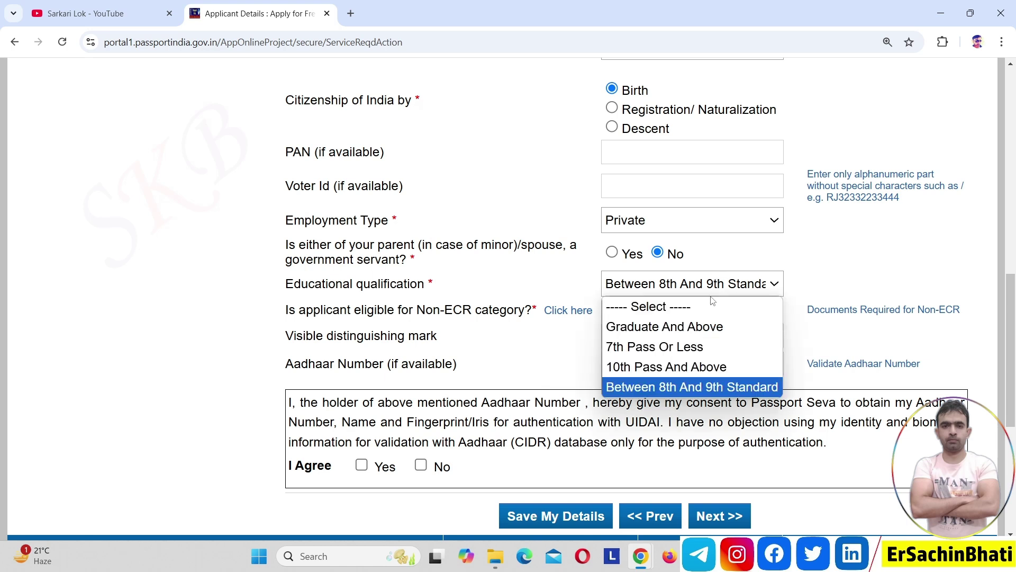
left_click(711, 327)
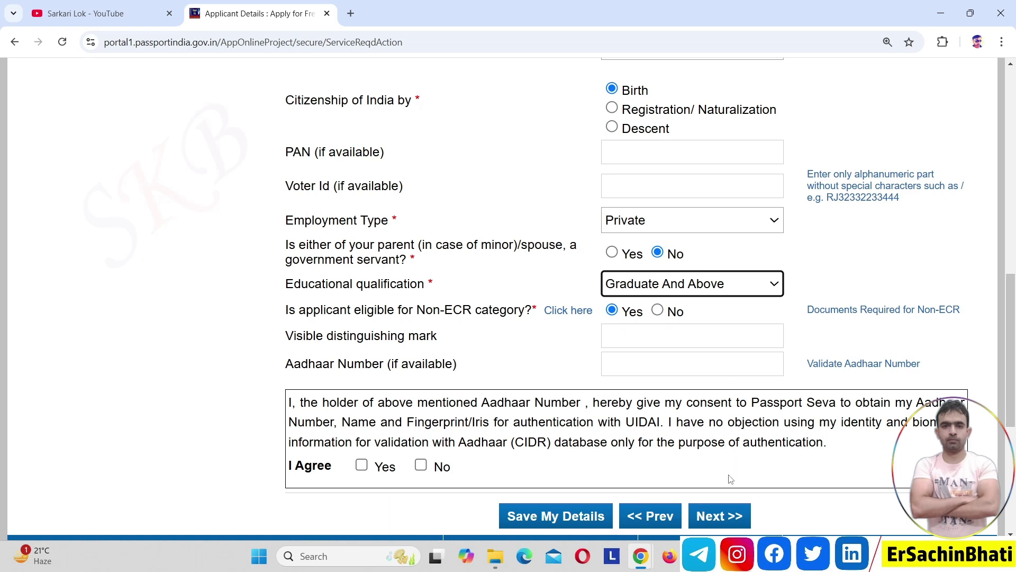
left_click(737, 516)
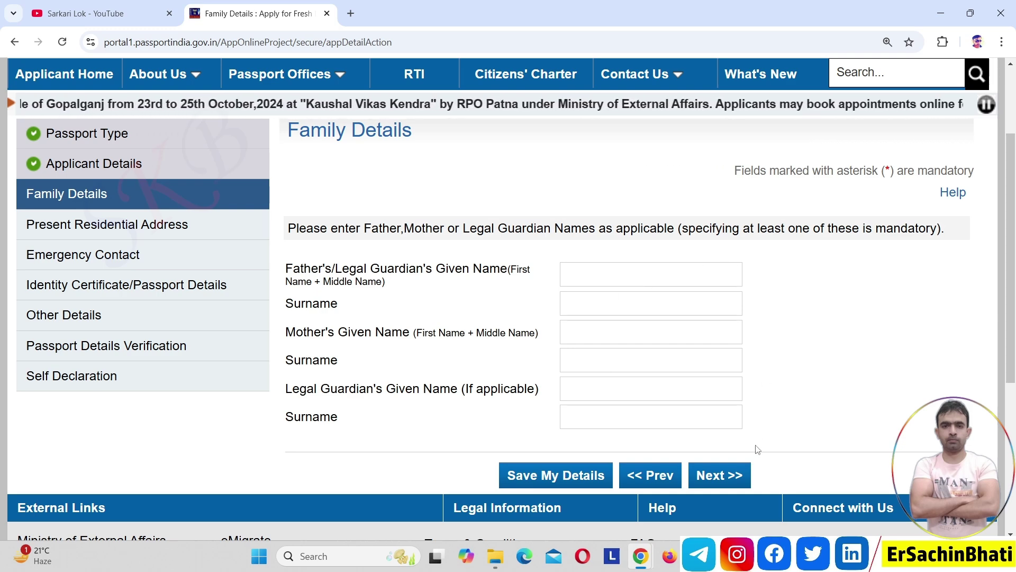
- Advance from Family Details to the address page and enter NOIDA as the village/town
left_click(718, 474)
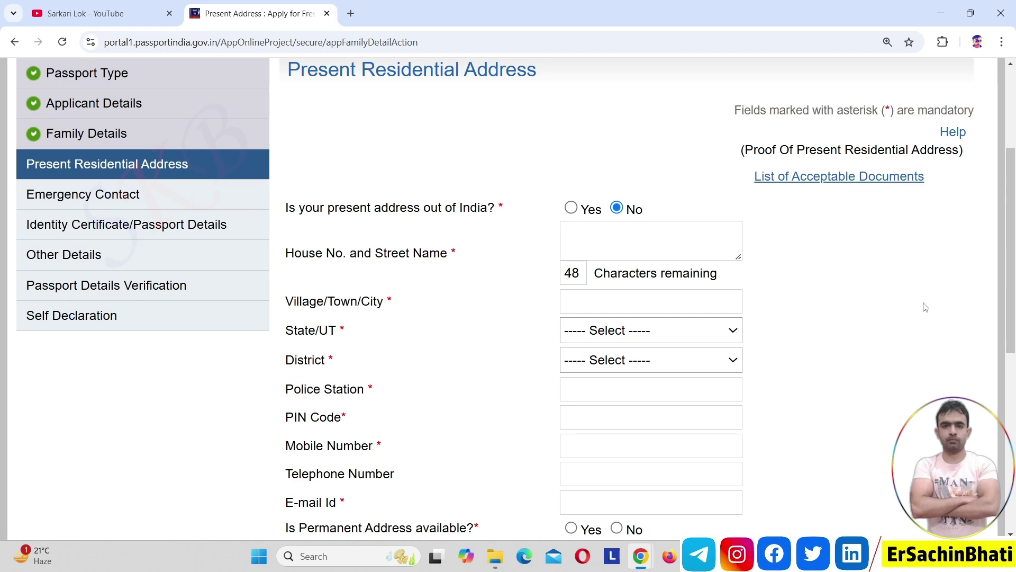
left_click_drag(1014, 257, 1013, 271)
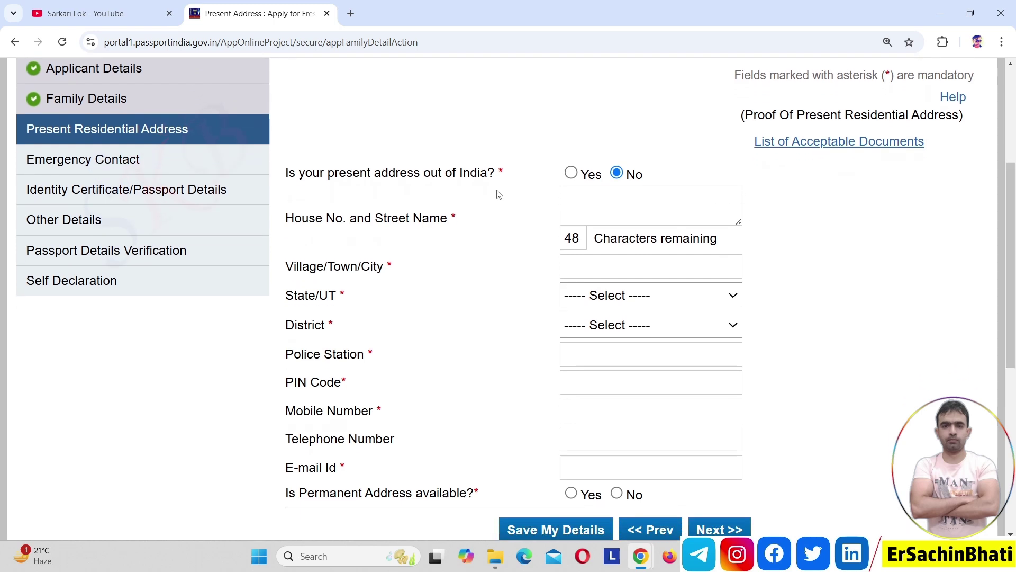
left_click(604, 265)
type("N")
key("Down")
key("Return")
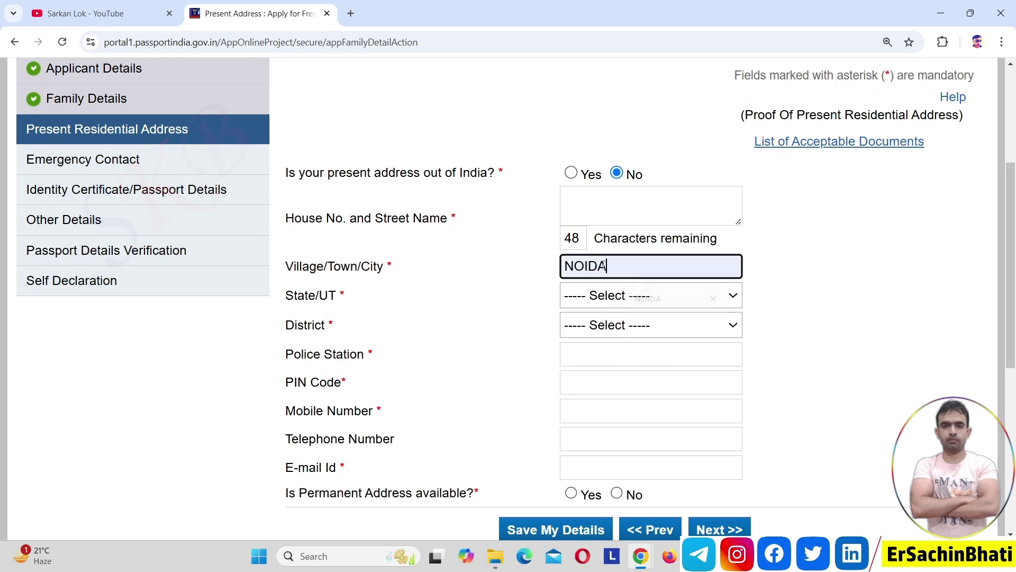
- Choose Uttar Pradesh as the state and Gautam Budh Nagar as the district
left_click(607, 298)
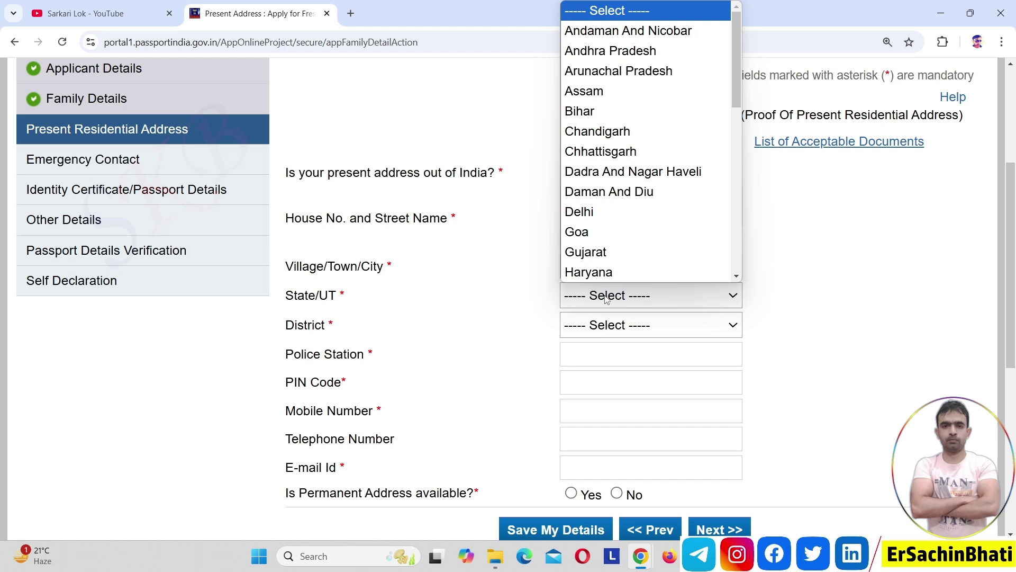
key("u")
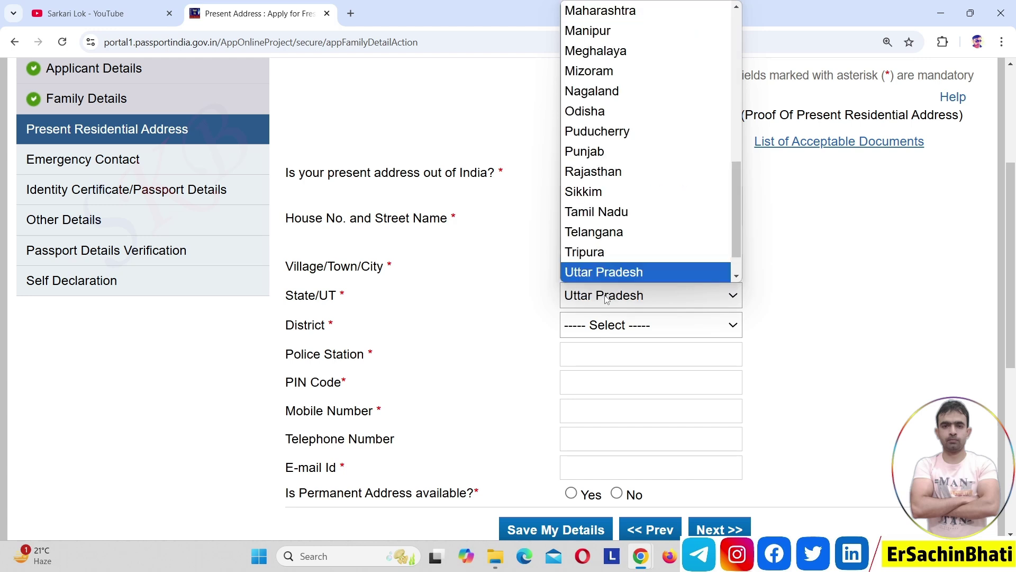
key("Return")
left_click(609, 325)
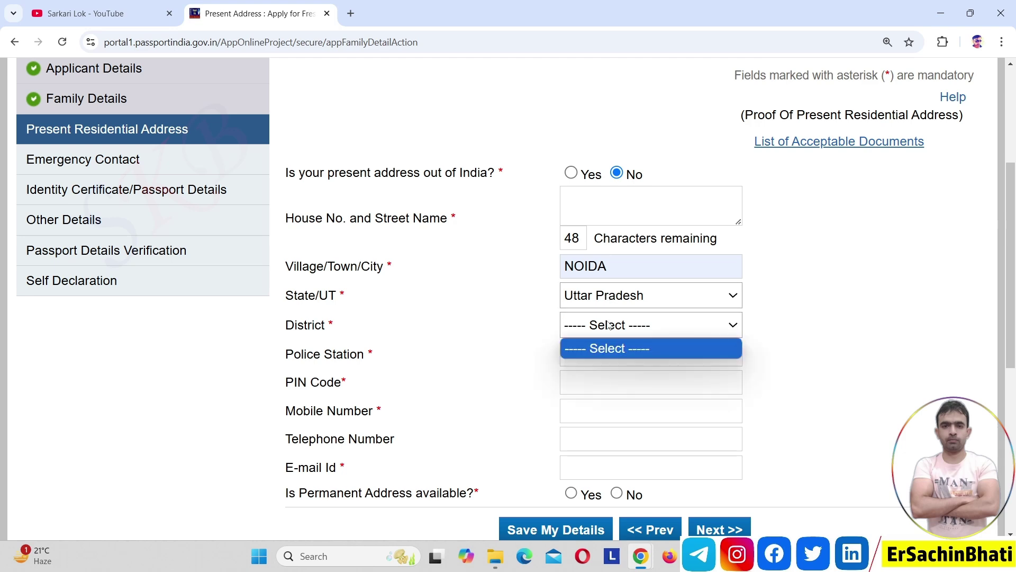
left_click(716, 355)
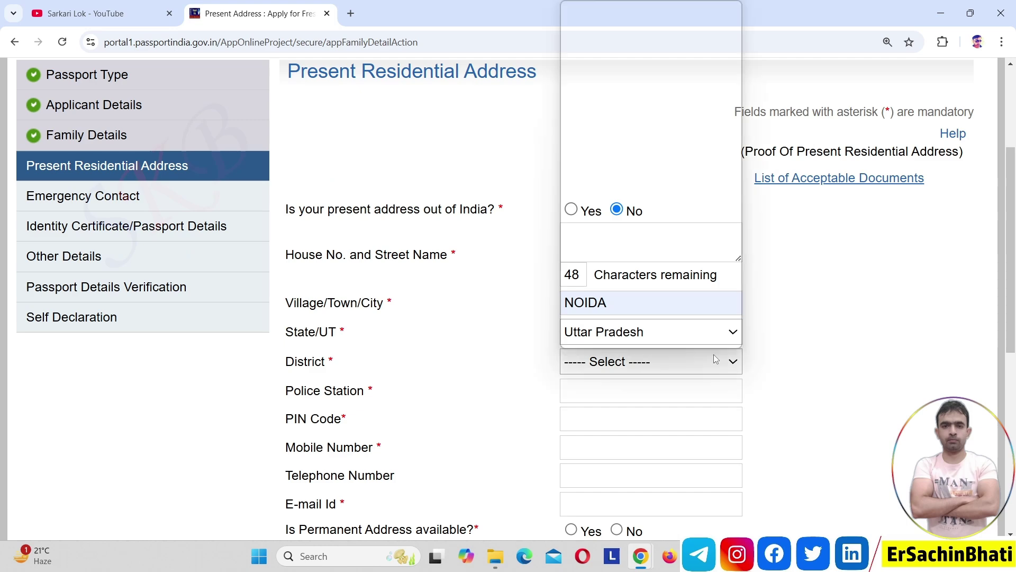
key("g")
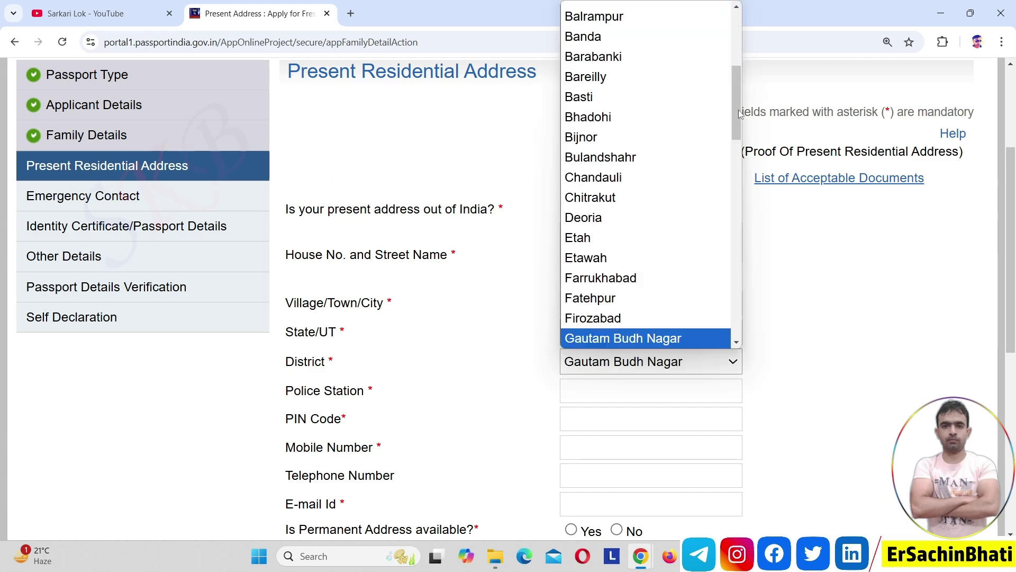
key("Return")
- Set the police station to SECTOR-49, replacing an initial PHASE-2 choice
left_click(717, 426)
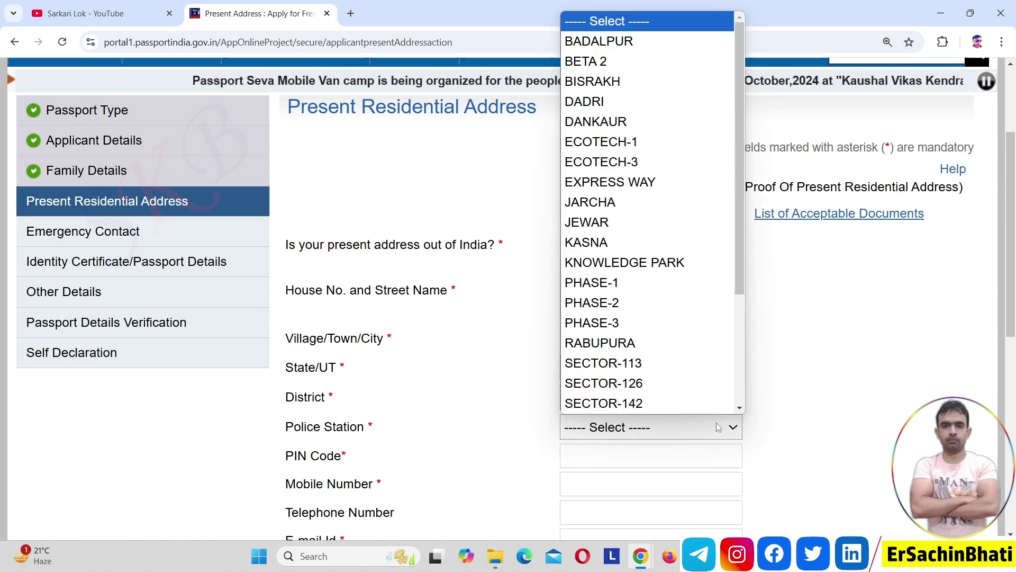
key("p")
key("Down")
key("Return")
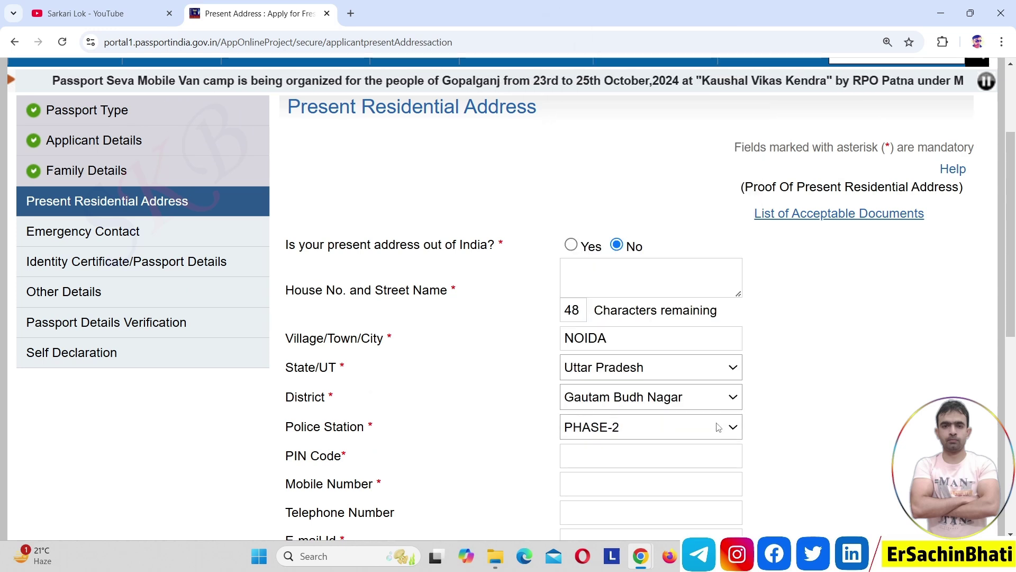
left_click(718, 427)
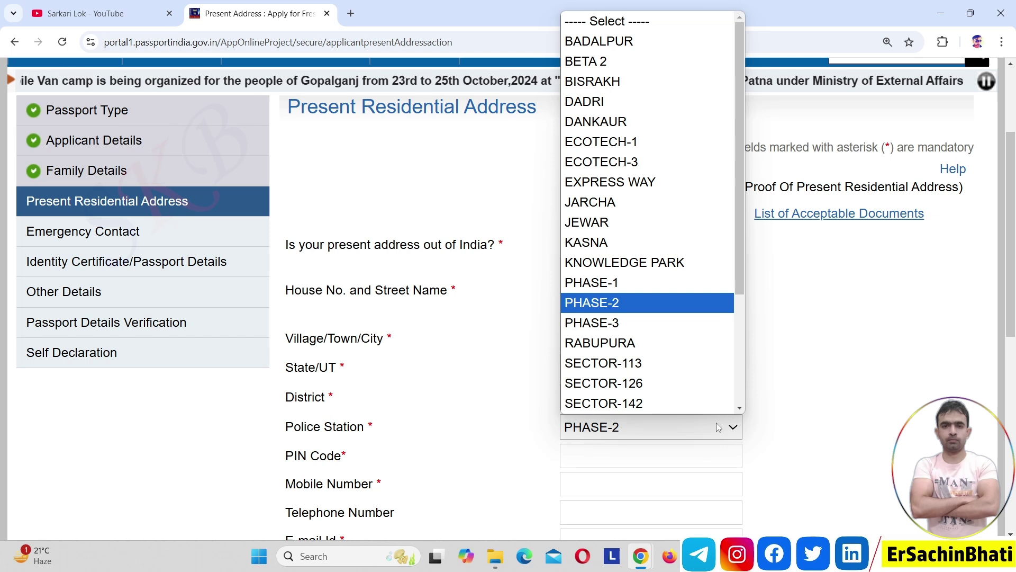
key("s")
key("Down")
key("Down")
key("Down")
key("Down")
key("Down")
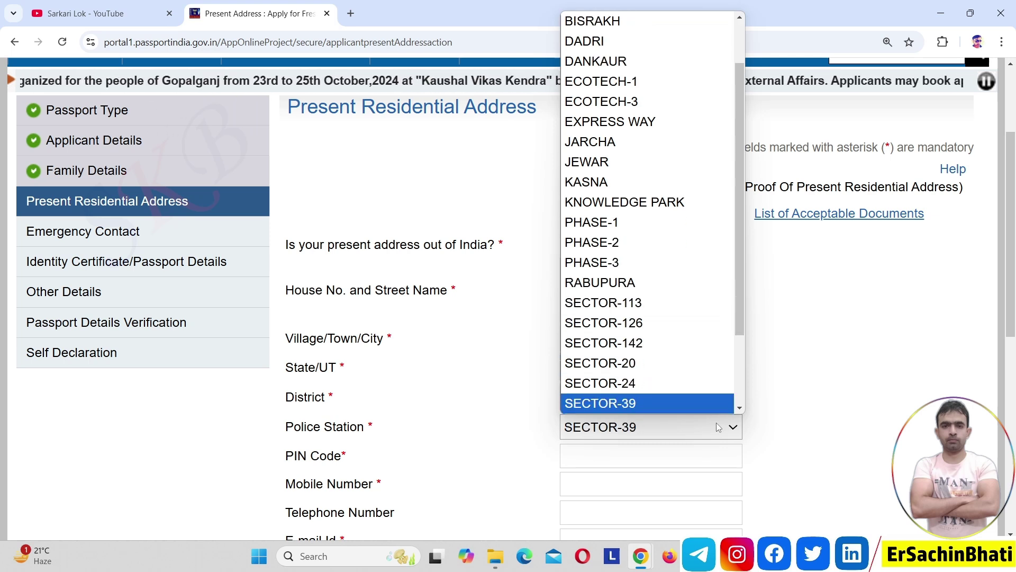
key("Down")
key("Down")
key("Down")
key("Up")
key("Return")
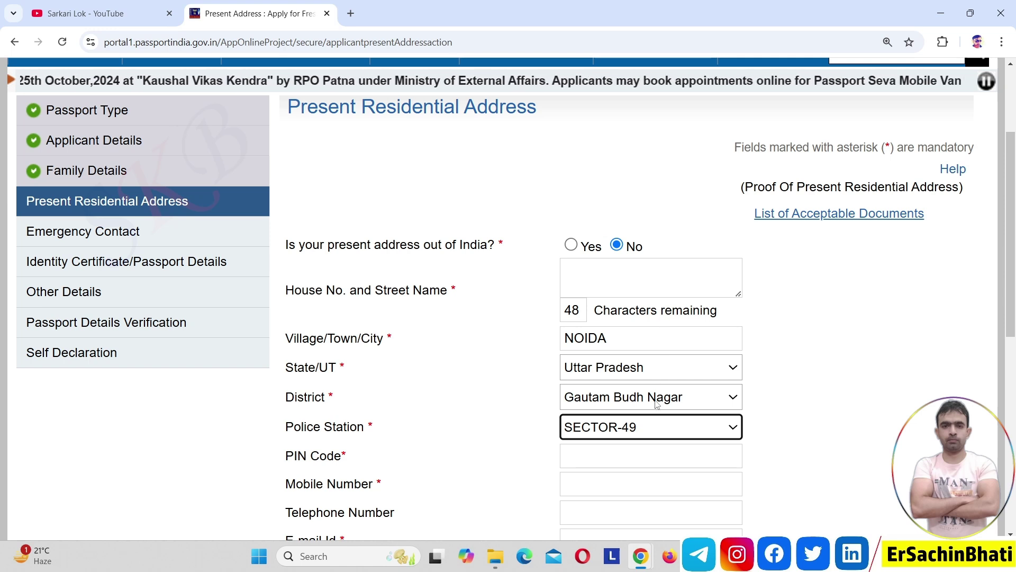
left_click(796, 465)
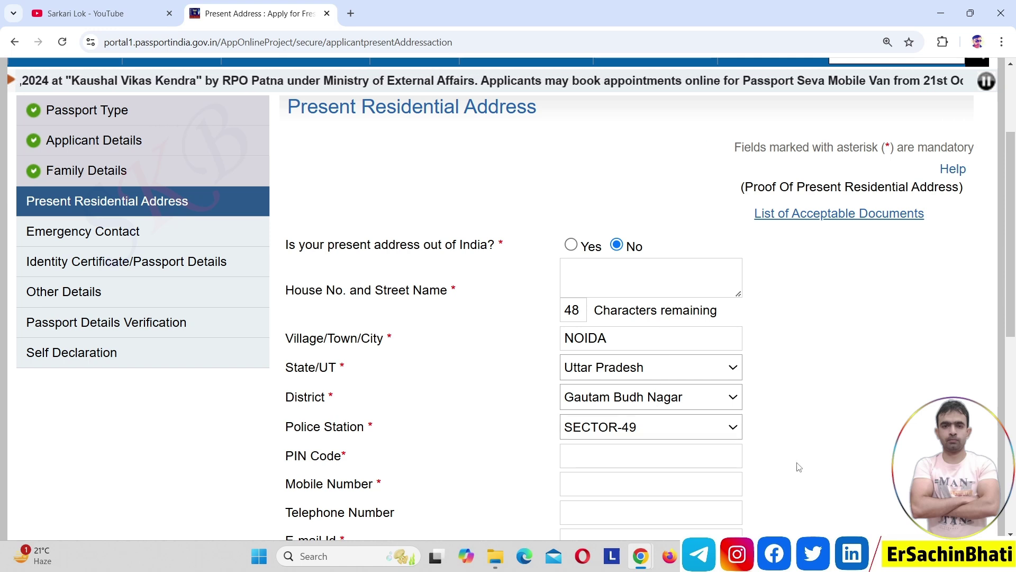
- Enter PIN Code 201301
left_click(721, 455)
type("201301")
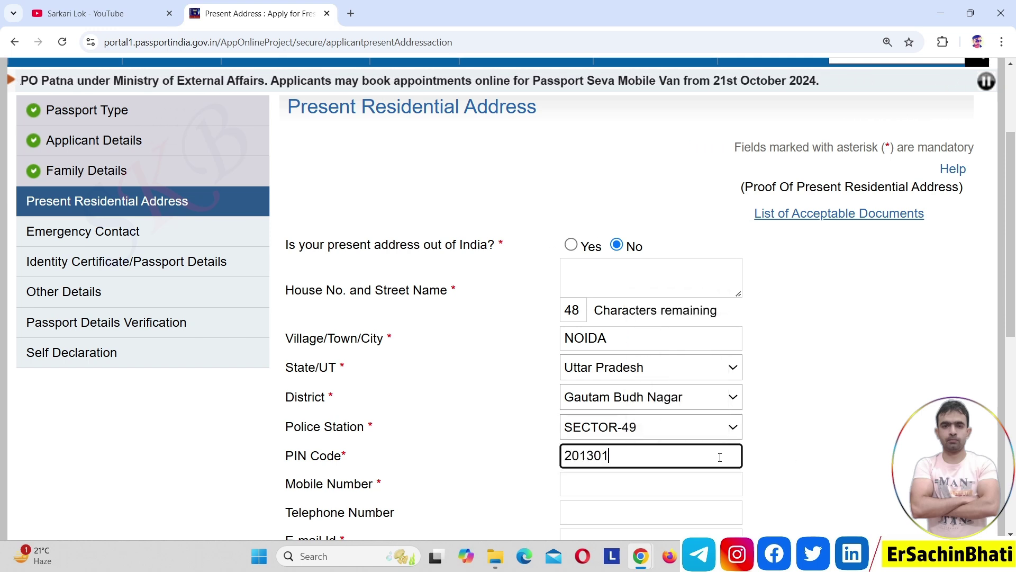
scroll(1013, 295, "down", 1)
scroll(1013, 295, "down", 2)
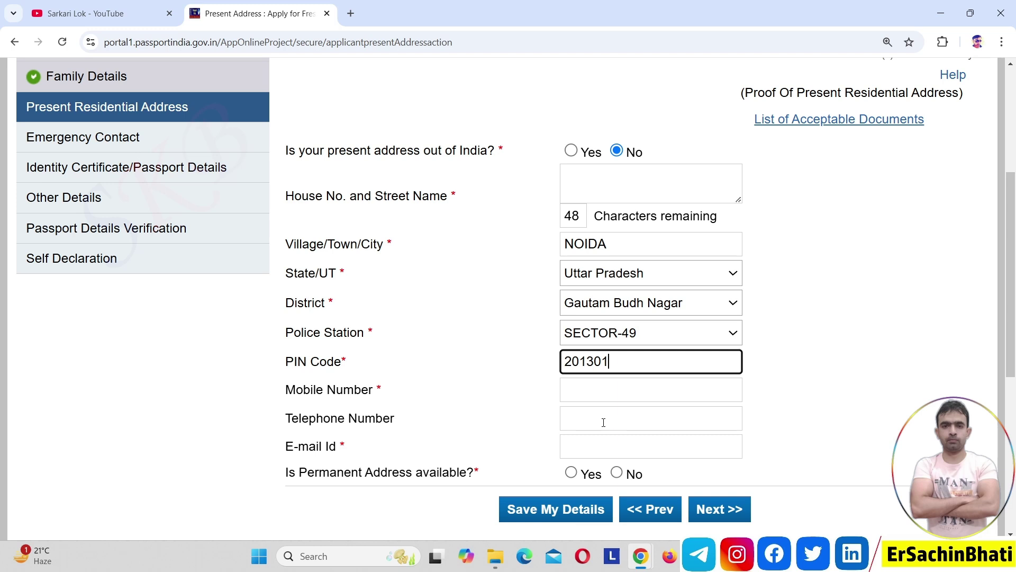
left_click(485, 447)
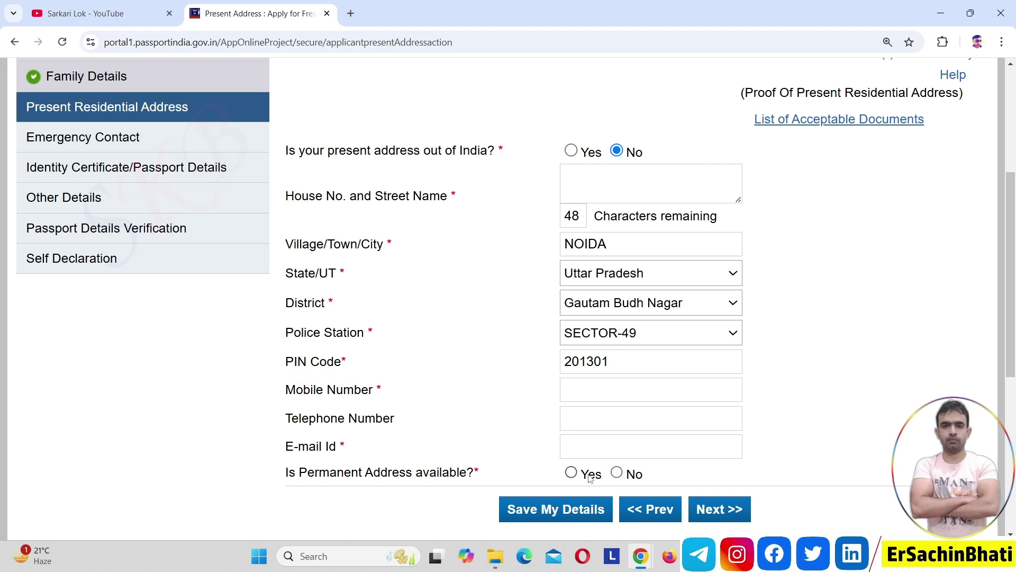
- Set Permanent Address available to No and open the proof-of-address documents list
left_click(571, 472)
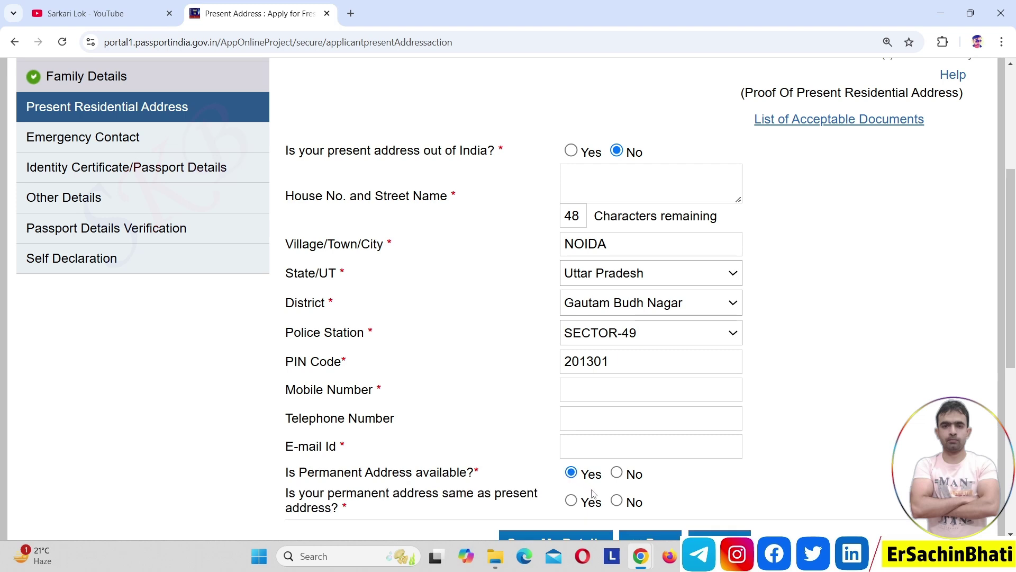
left_click(617, 502)
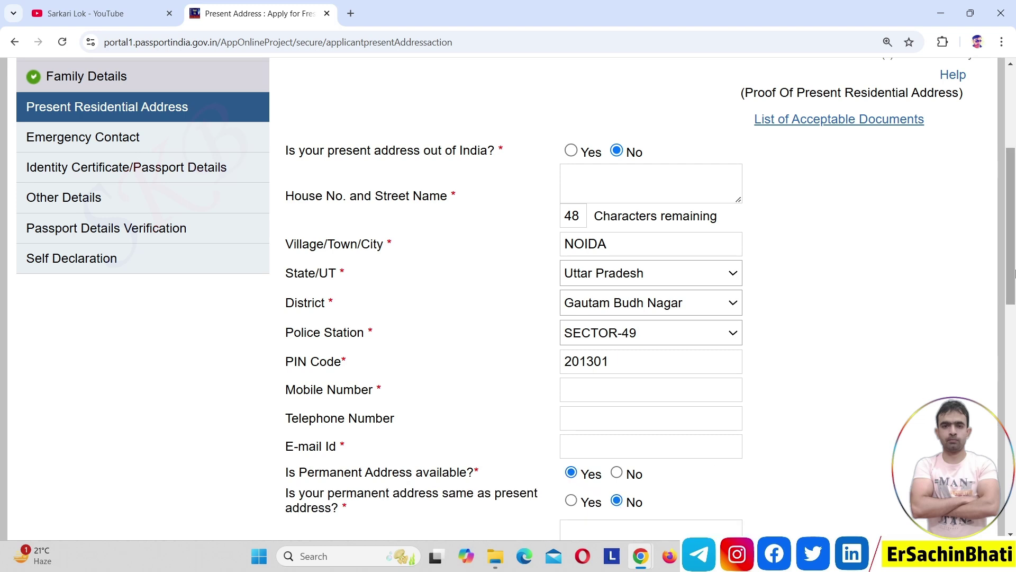
left_click_drag(1013, 272, 1006, 317)
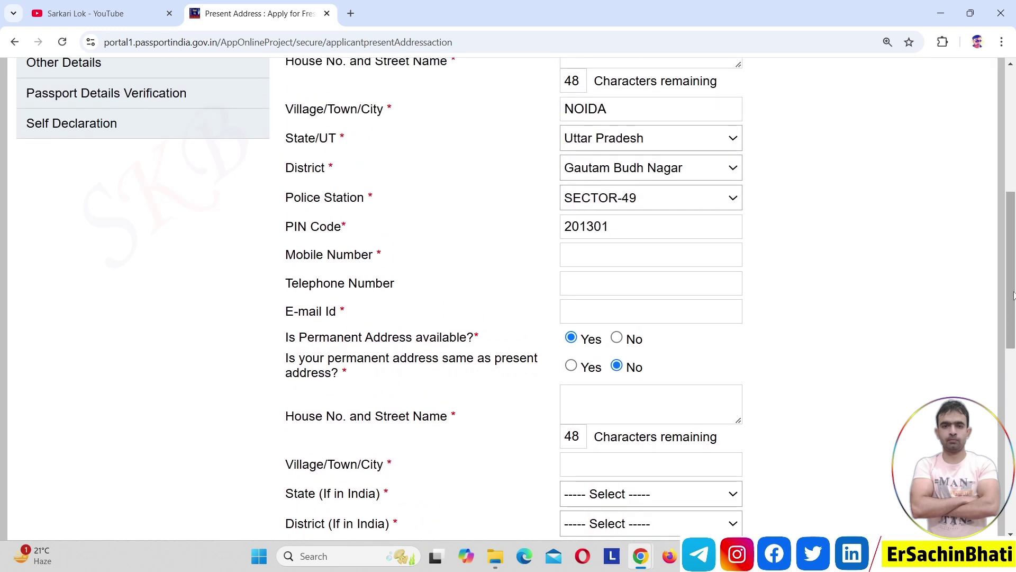
left_click_drag(1012, 295, 1013, 280)
scroll(741, 367, "up", 2)
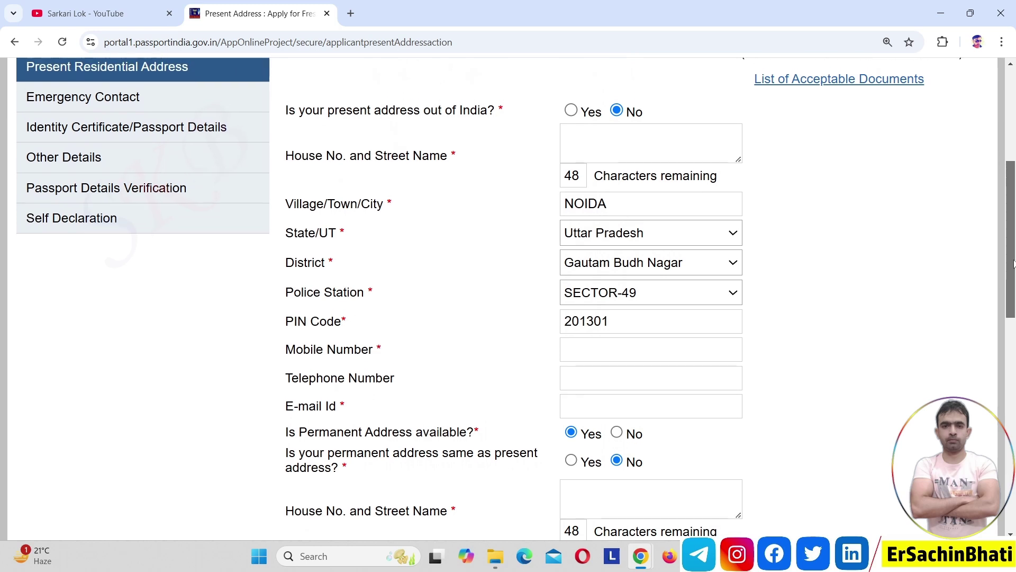
left_click(616, 439)
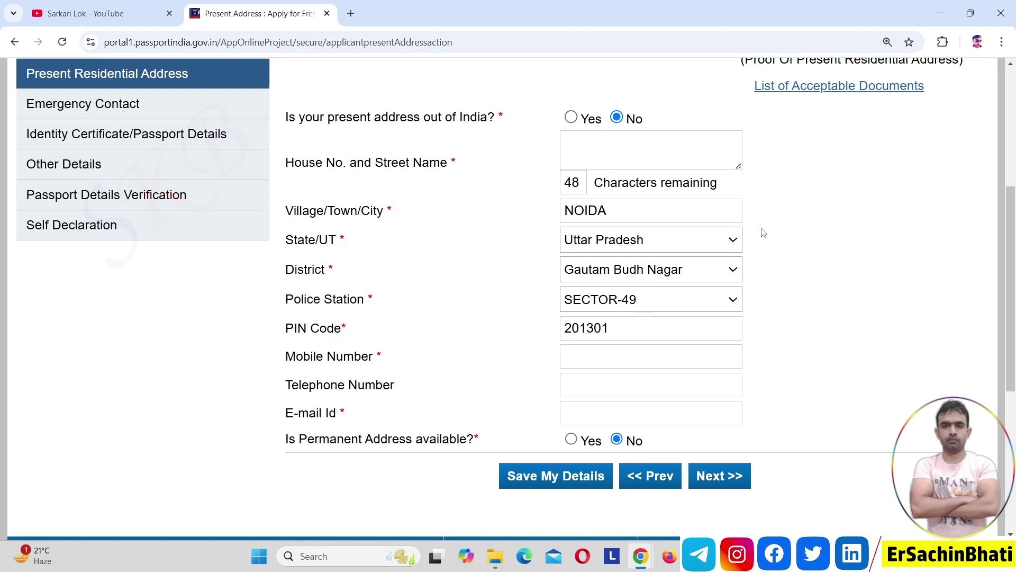
scroll(1012, 238, "up", 1)
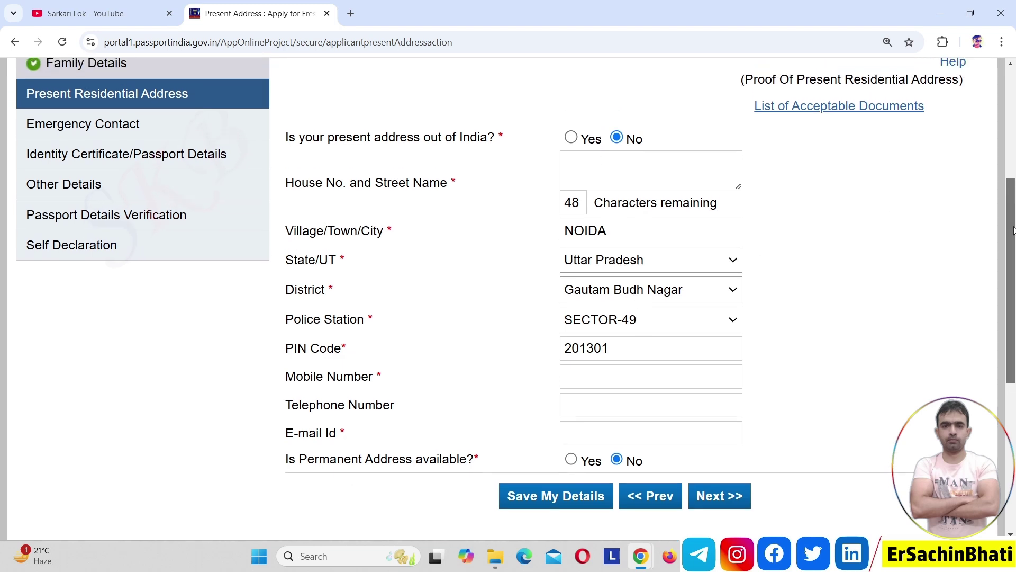
left_click(862, 110)
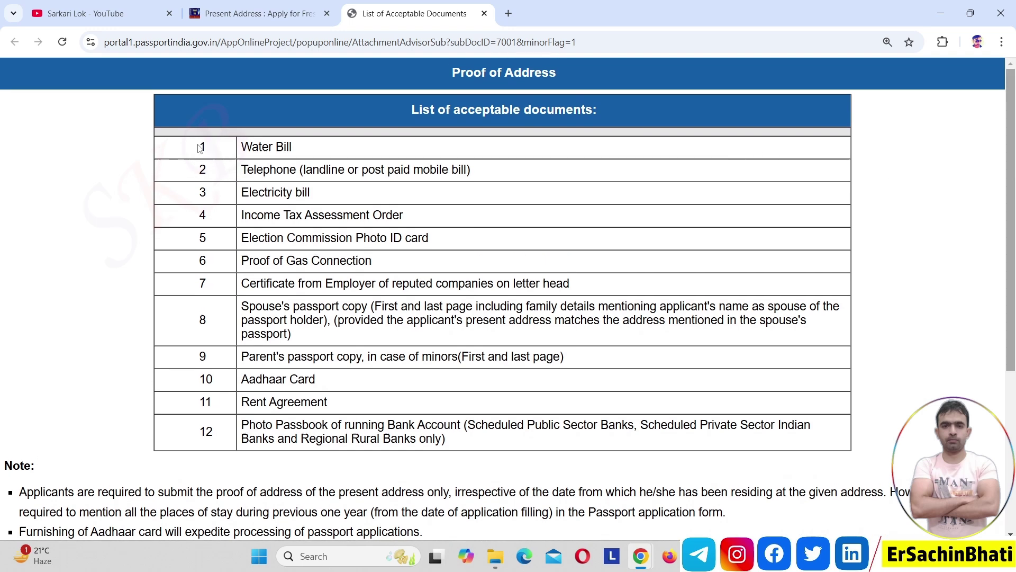
- Read through the Proof of Address documents table, then go back to the Present Address form
left_click_drag(200, 148, 549, 441)
left_click(550, 441)
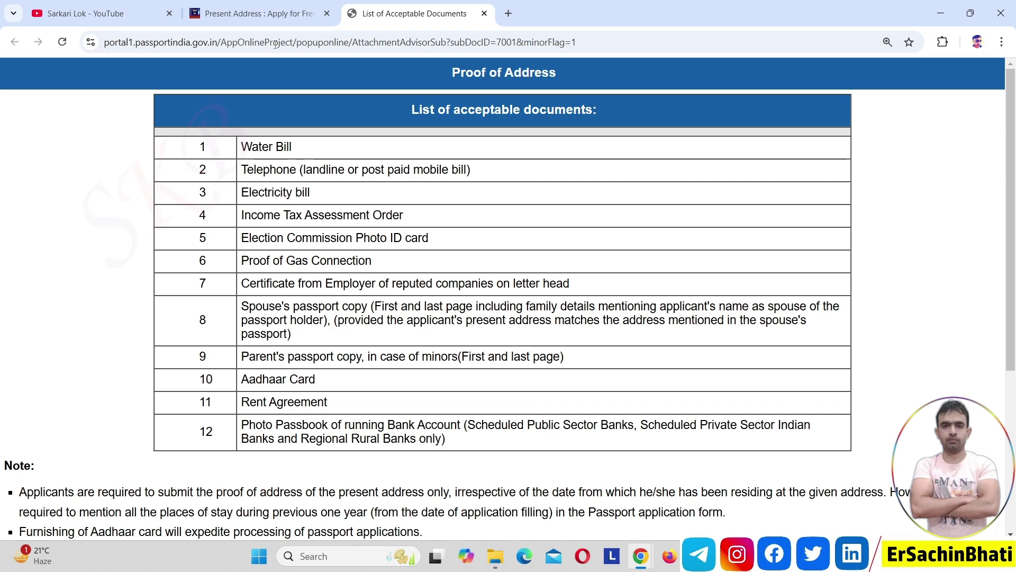
left_click(273, 16)
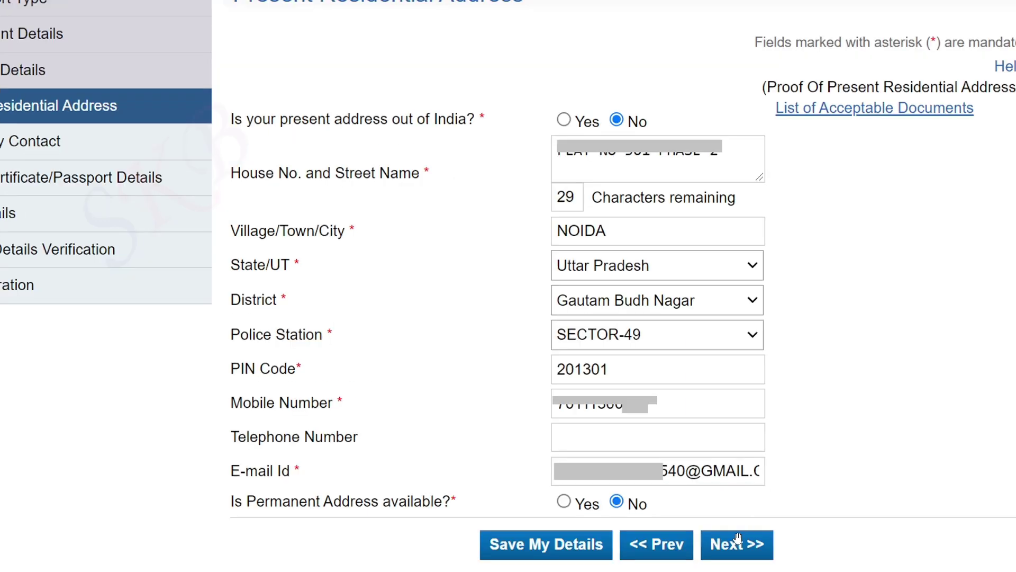
- Acknowledge the SMS-updates alert, opt in to SMS updates, and accept the RPO warning
left_click(733, 551)
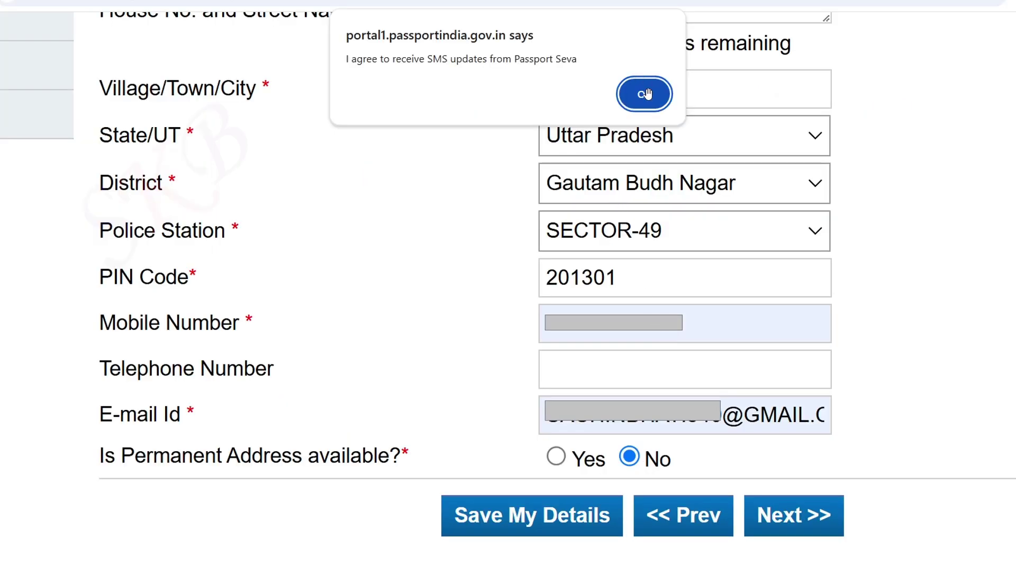
left_click(645, 94)
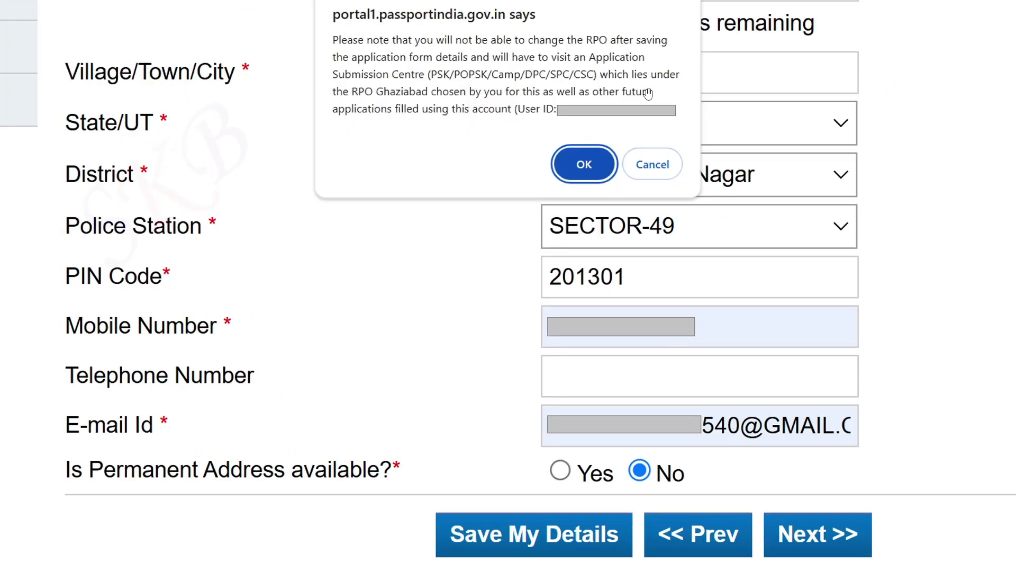
left_click(585, 165)
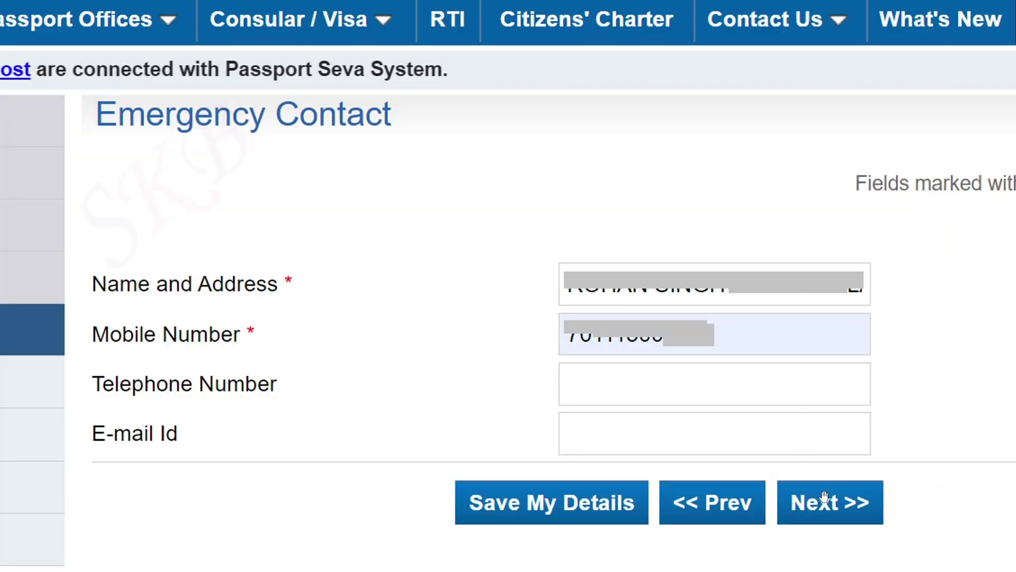
- Proceed from the filled Emergency Contact page to the Previous Passport page
left_click(824, 500)
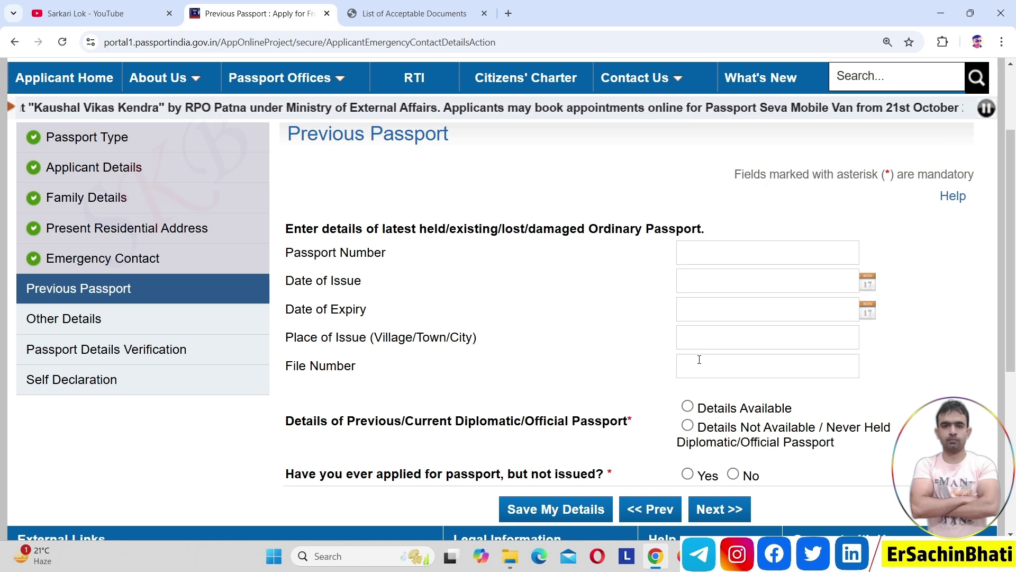
- Mark diplomatic passport as Details Not Available / Never Held; answer No to applied-but-not-issued
left_click(688, 426)
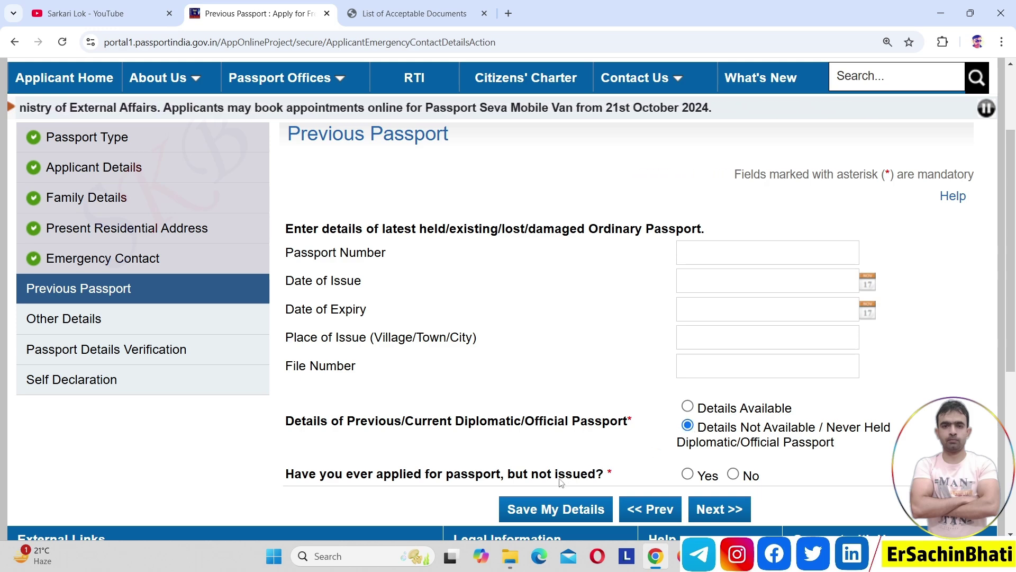
scroll(578, 418, "down", 1)
triple_click(577, 417)
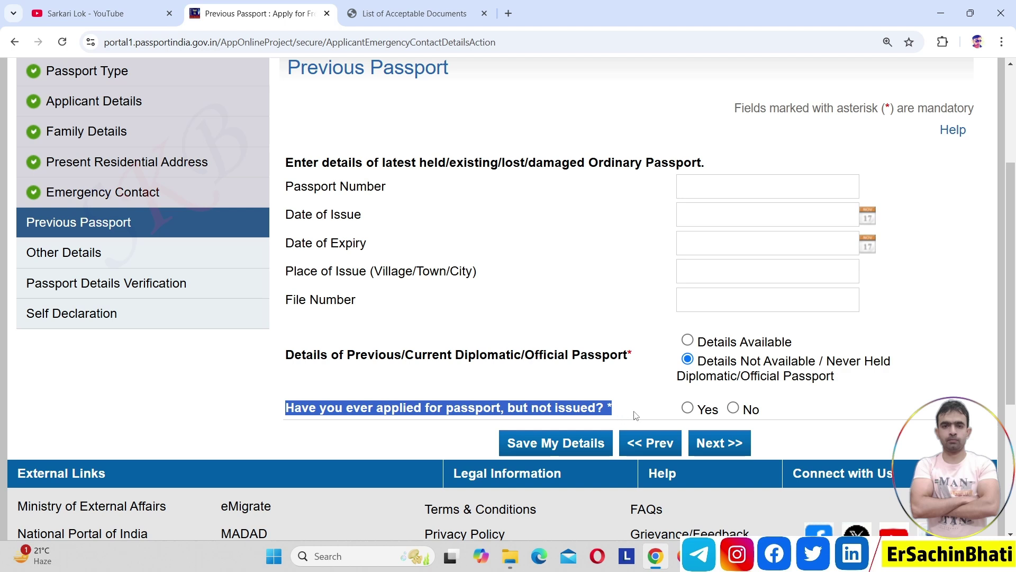
left_click(687, 409)
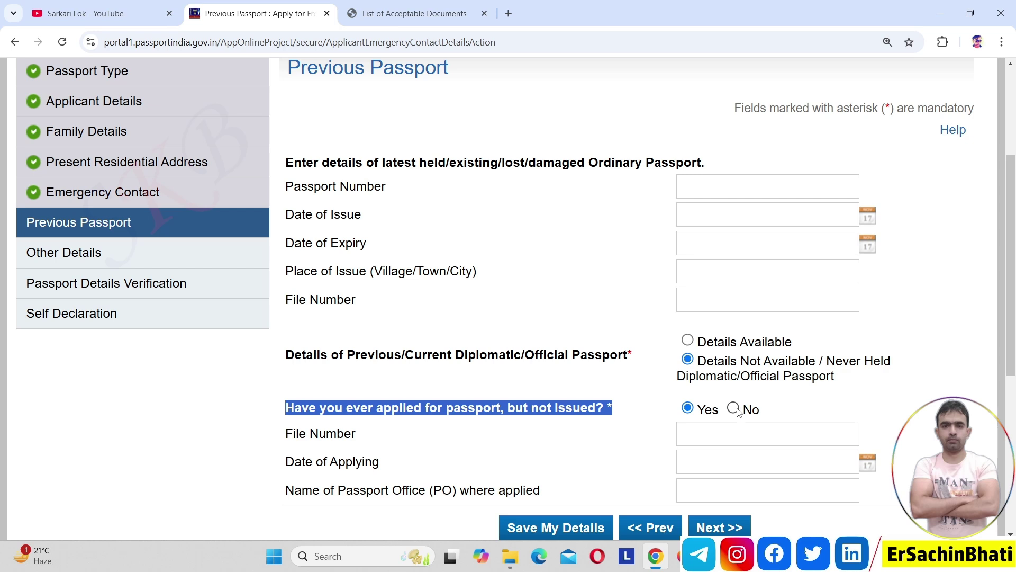
left_click(734, 408)
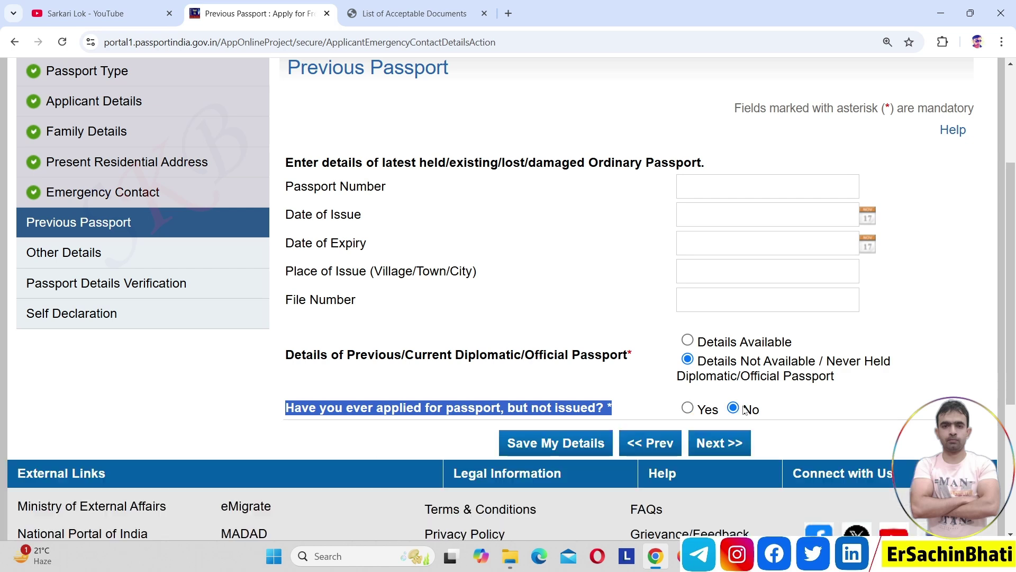
left_click(821, 409)
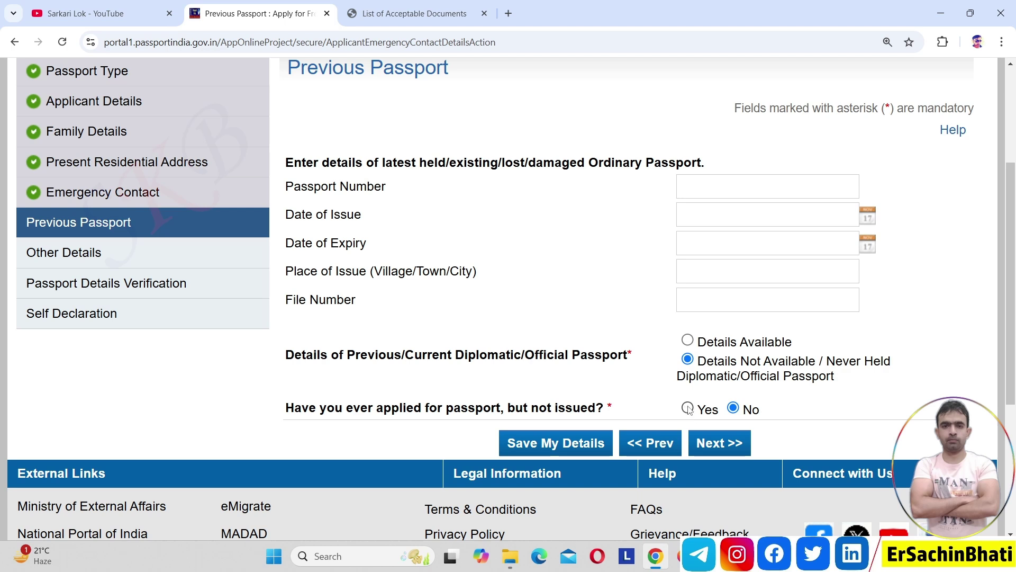
- Toggle the applied-but-not-issued answer to Yes and back to No, then go to Other Details
left_click(688, 408)
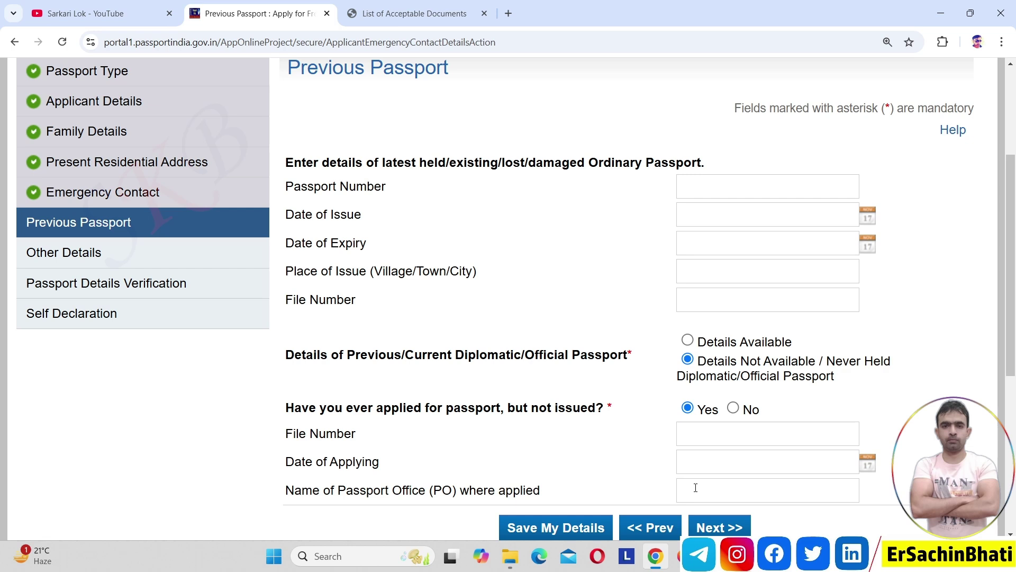
key("Tab")
left_click(733, 407)
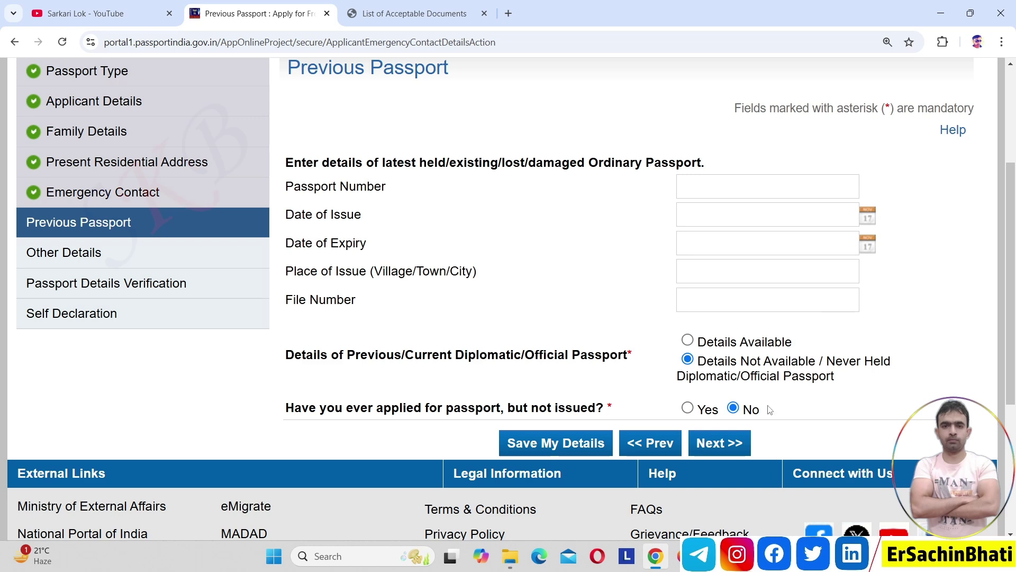
left_click(743, 444)
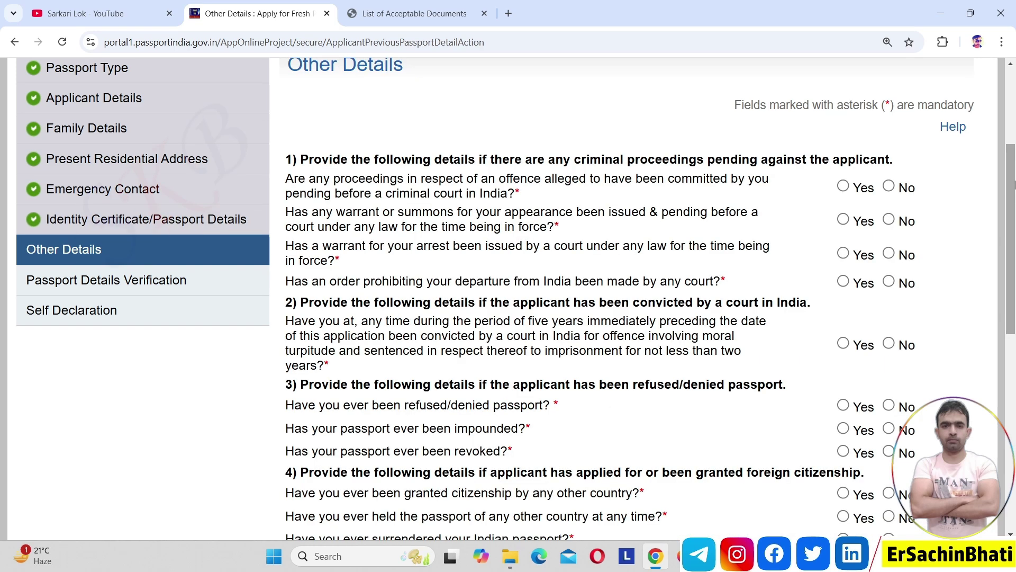
- Answer No to the criminal proceedings, warrant, departure-prohibition and conviction questions
left_click(889, 186)
left_click(889, 219)
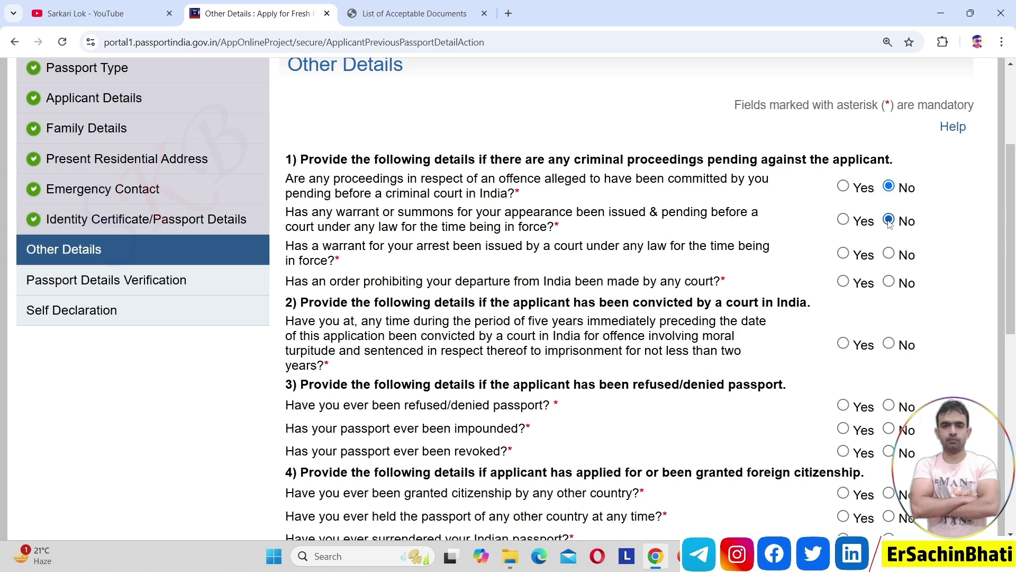
left_click(890, 254)
left_click(890, 282)
left_click(889, 344)
scroll(1013, 299, "down", 1)
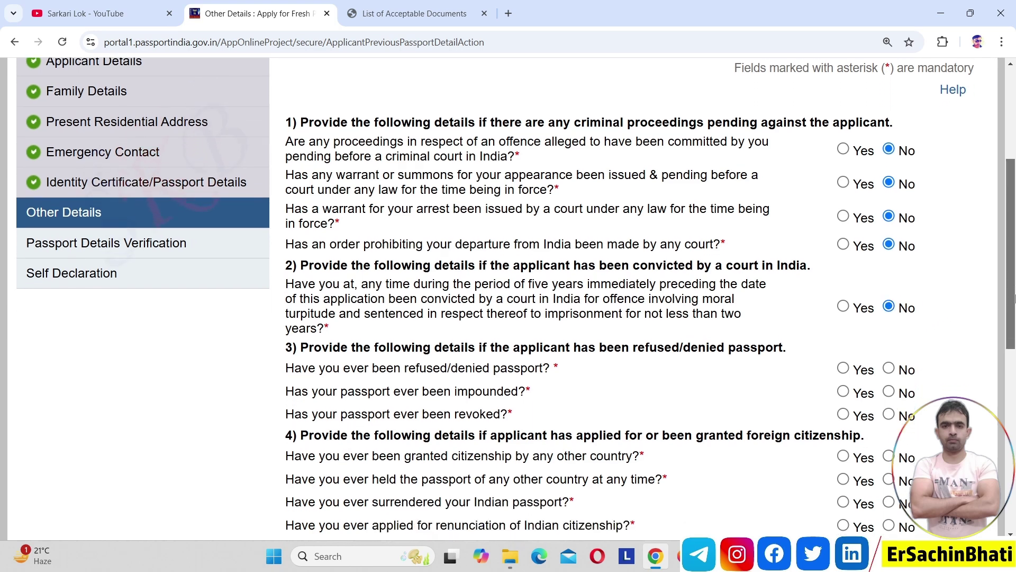
scroll(1014, 299, "down", 3)
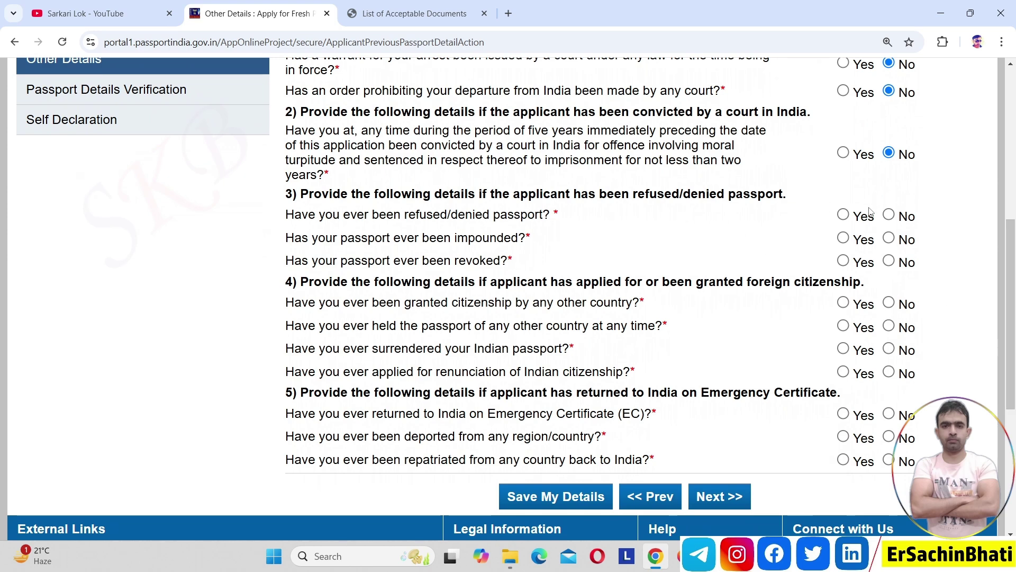
- Answer No to the passport refusal, foreign citizenship and deportation questions, then continue to verification
left_click(889, 216)
left_click(889, 239)
left_click(891, 262)
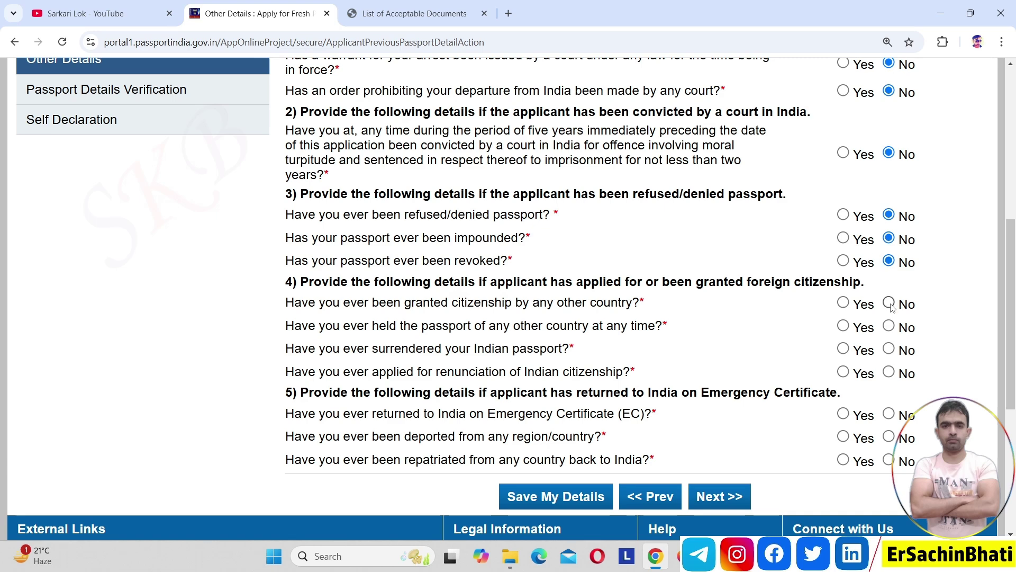
left_click(890, 304)
left_click(890, 327)
left_click(890, 350)
left_click(890, 373)
left_click(890, 415)
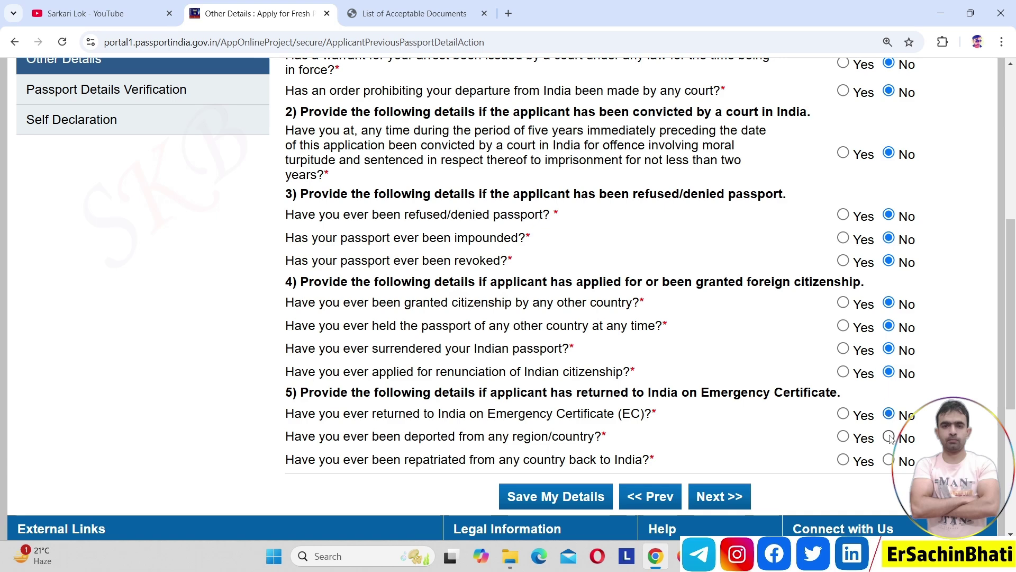
left_click(889, 437)
left_click(889, 460)
left_click(739, 500)
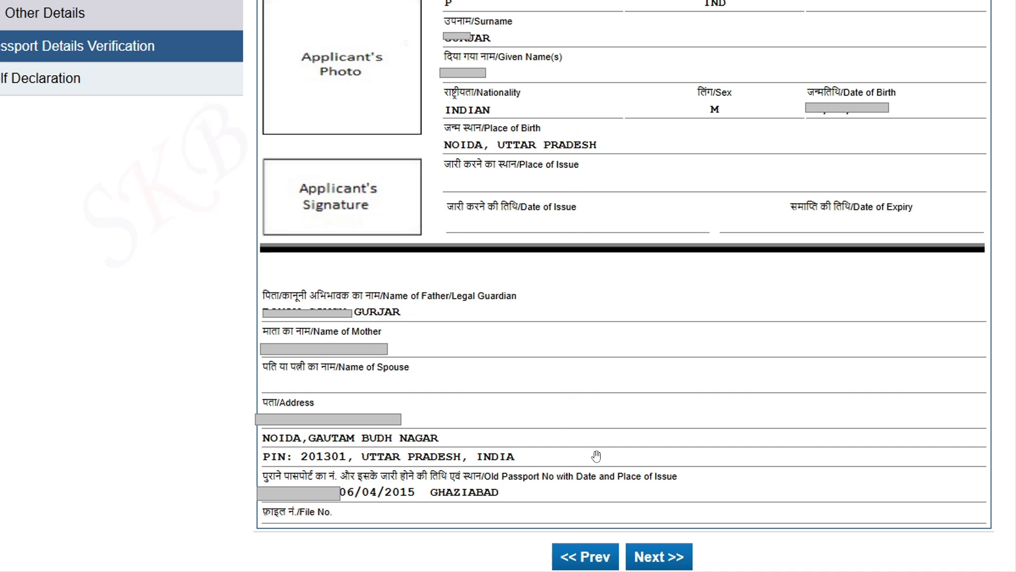
- Check the passport details verification preview and proceed to the Self Declaration page
left_click(663, 556)
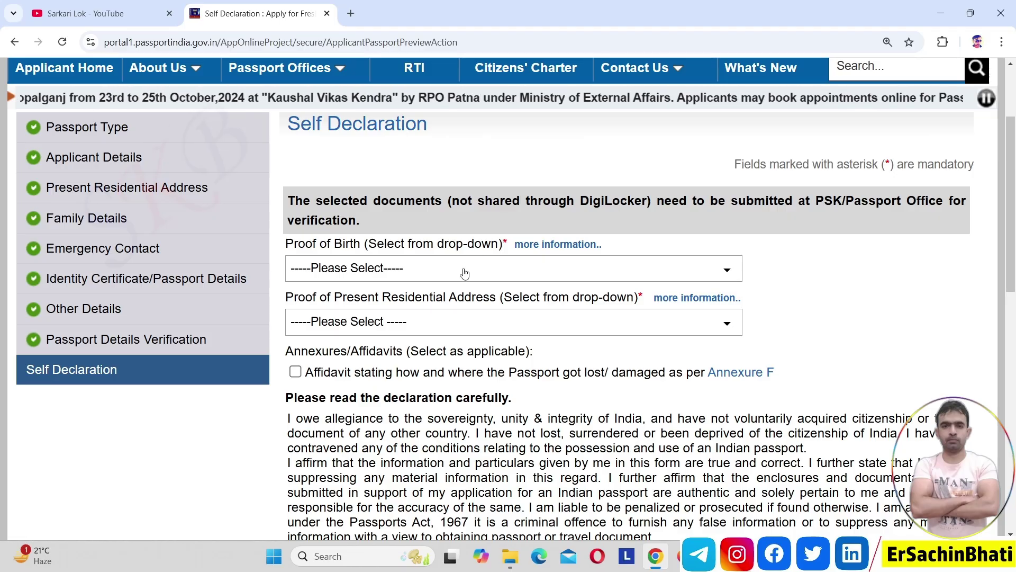
- Set proof of birth to PAN Card (Income Tax Department), dismiss the notice, and show proof-of-address options
left_click(464, 273)
key("p")
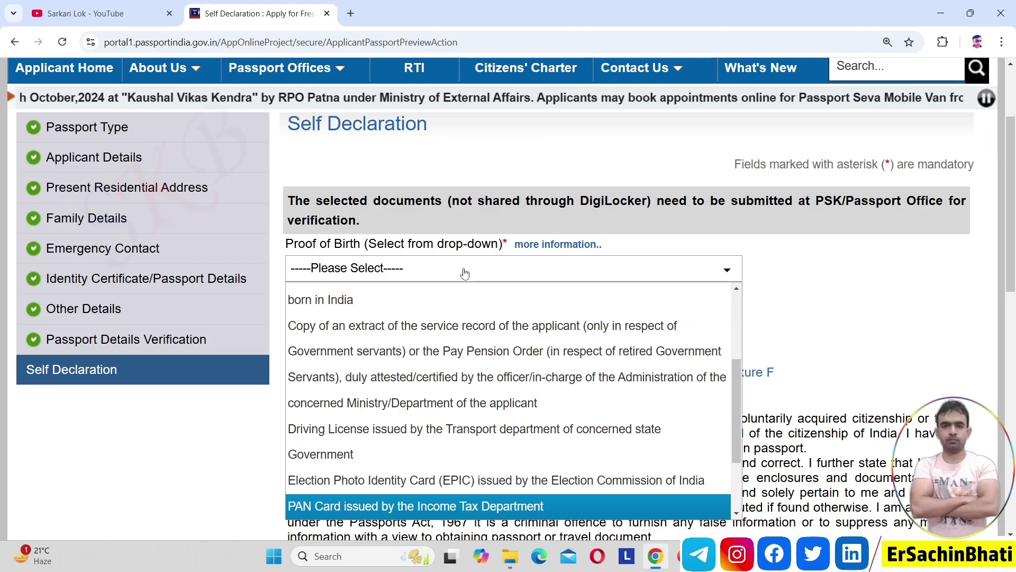
key("Return")
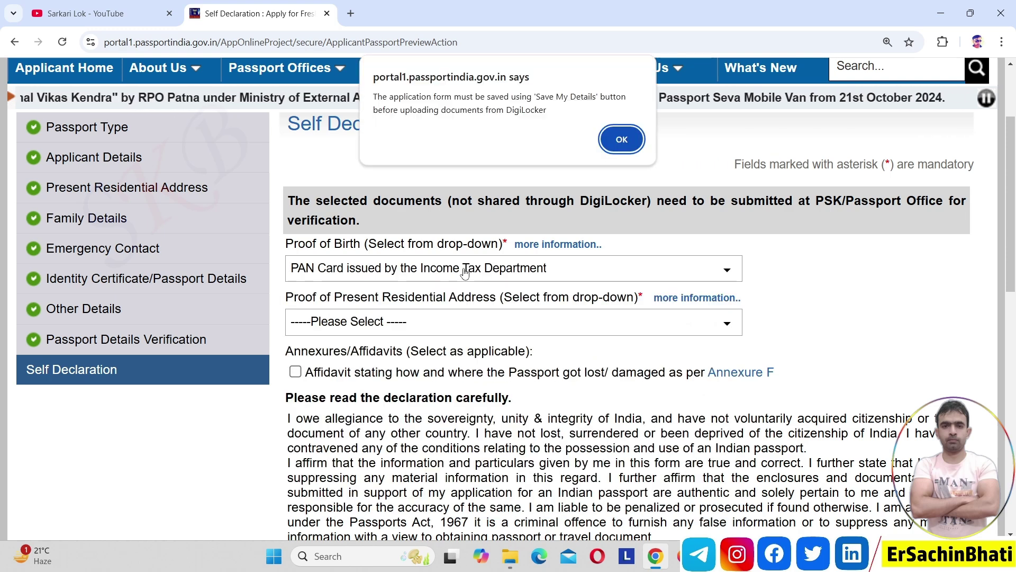
left_click(621, 139)
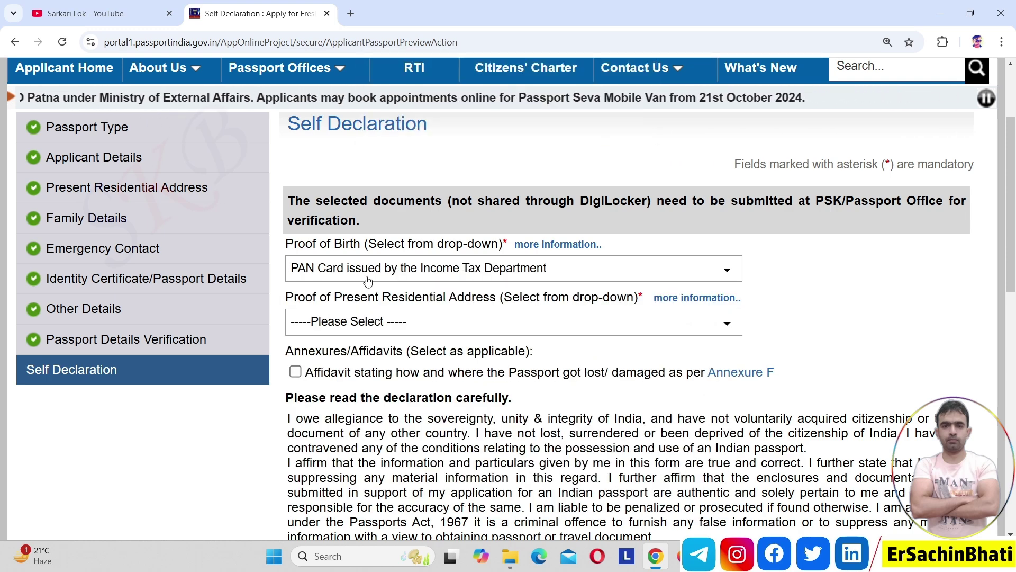
left_click(360, 324)
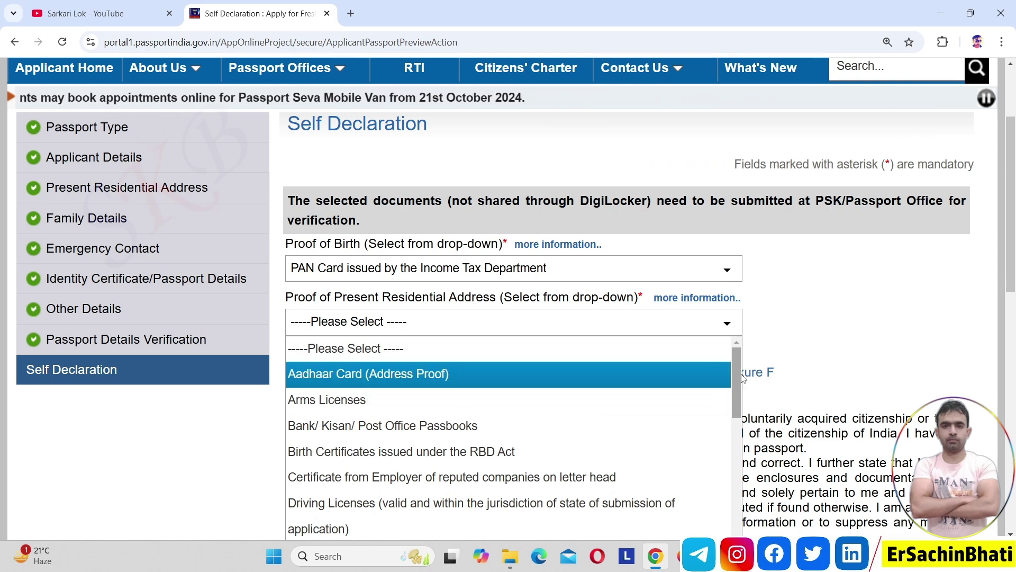
left_click_drag(741, 377, 746, 423)
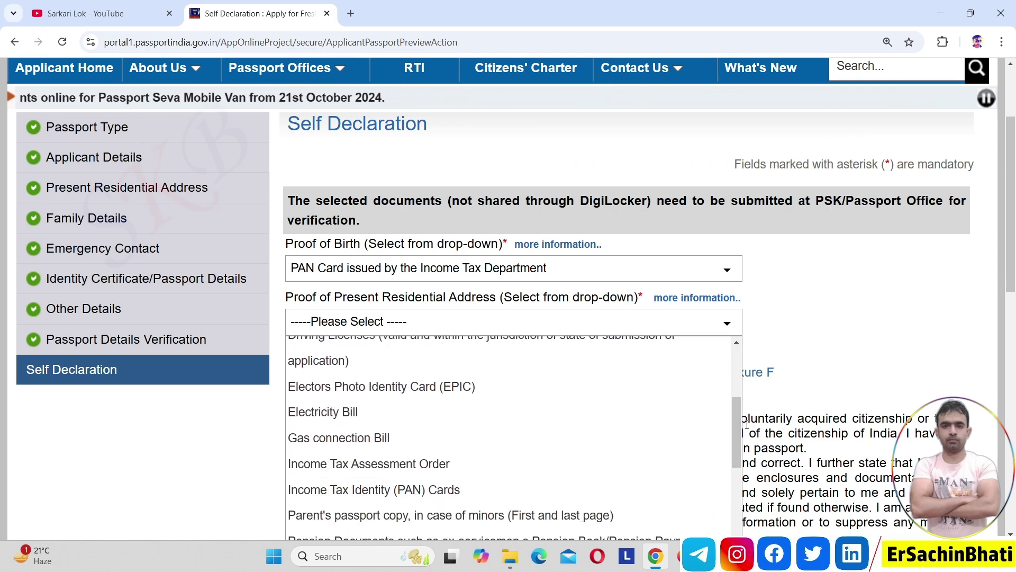